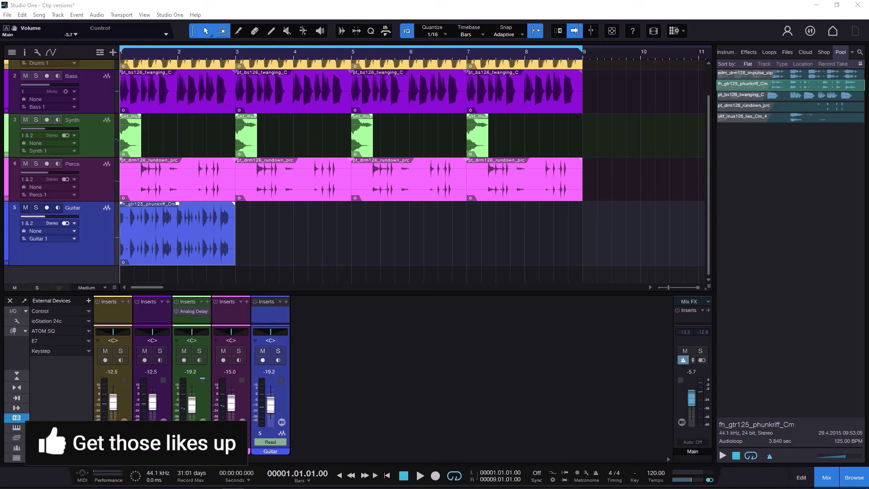
# Step: Duplicate the guitar riff clip into four back-to-back copies reaching bar 9, and play back the song
pyautogui.press('space')
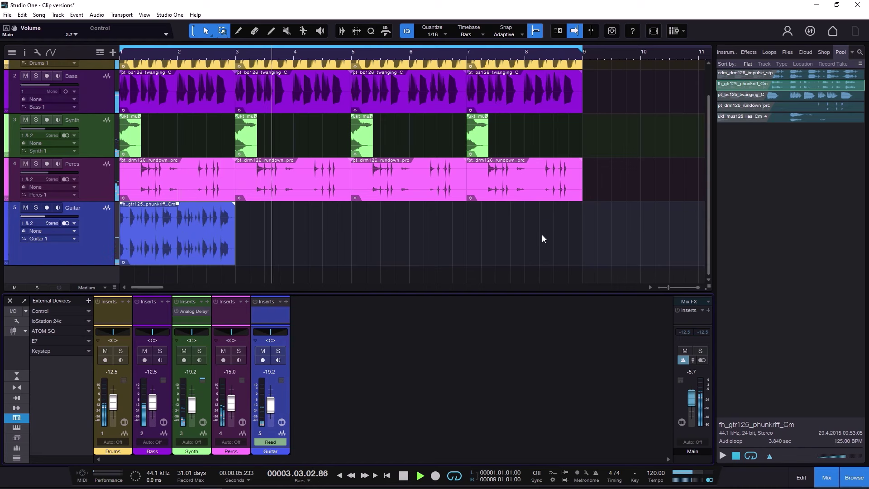
pyautogui.press('space')
pyautogui.click(181, 254)
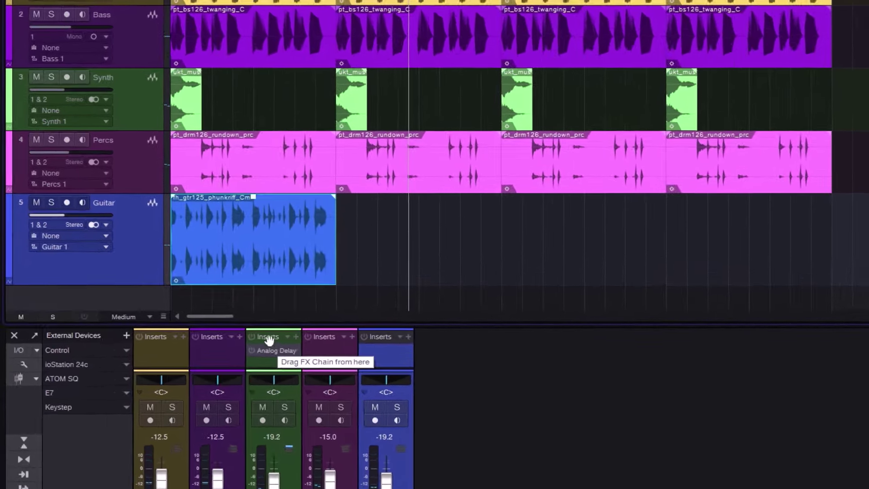
pyautogui.press('d')
pyautogui.press('d')
pyautogui.press('d')
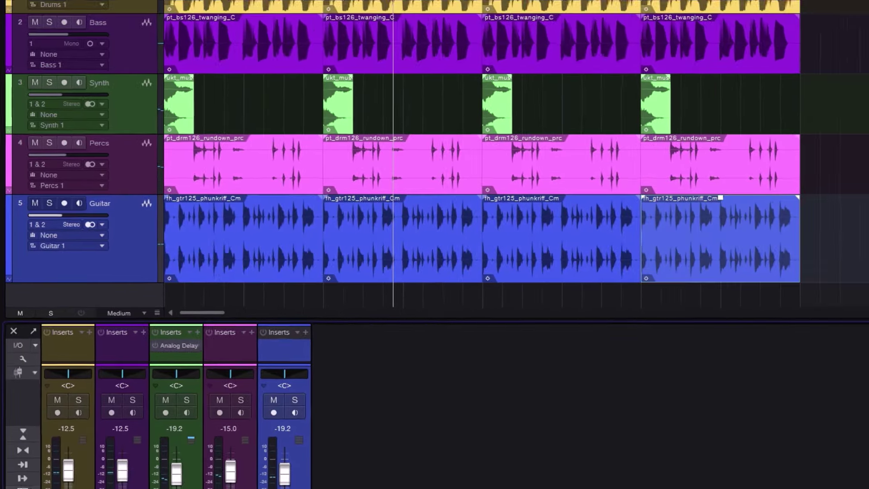
pyautogui.press('space')
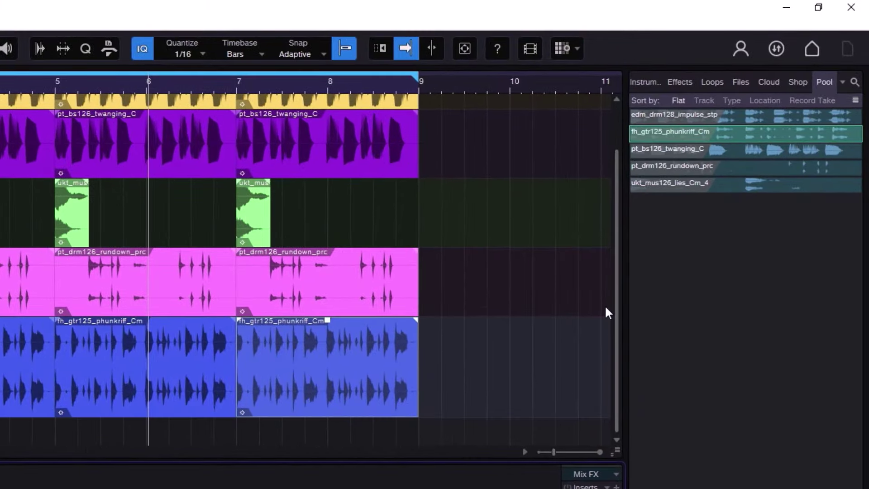
pyautogui.moveTo(711, 141)
pyautogui.mouseDown()
pyautogui.moveTo(685, 136)
pyautogui.moveTo(165, 349)
pyautogui.moveTo(646, 282)
pyautogui.moveTo(684, 135)
pyautogui.mouseUp()
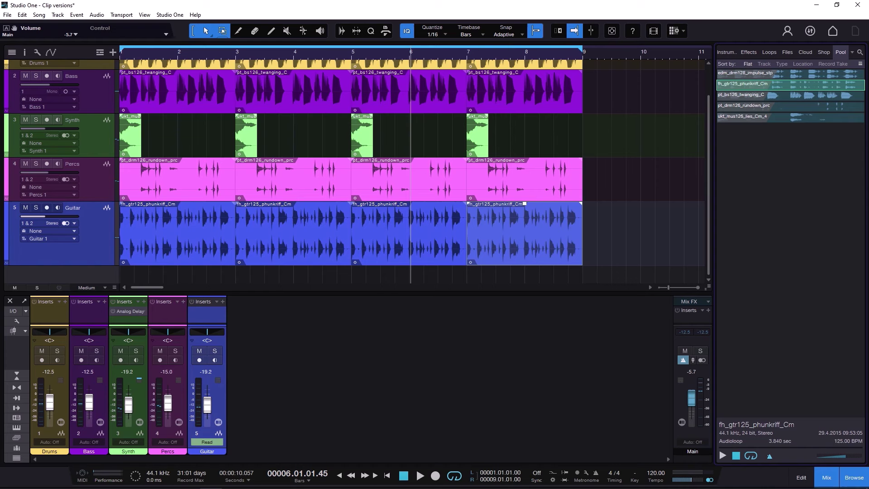
# Step: Turn on Bend Marker display for the first guitar riff clip
pyautogui.click(171, 248)
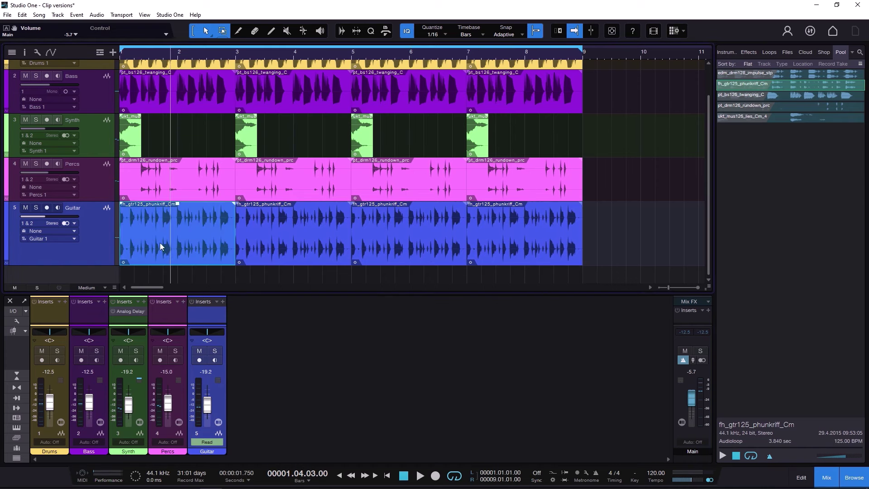
pyautogui.rightClick(165, 243)
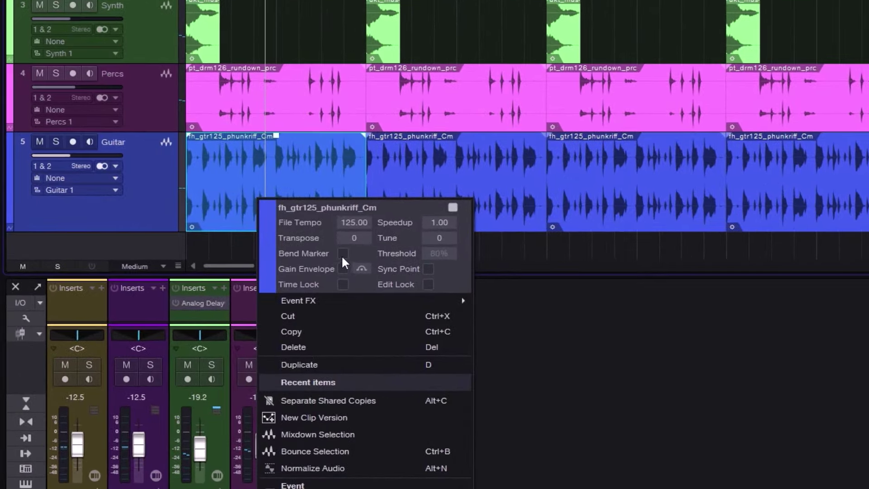
pyautogui.click(342, 253)
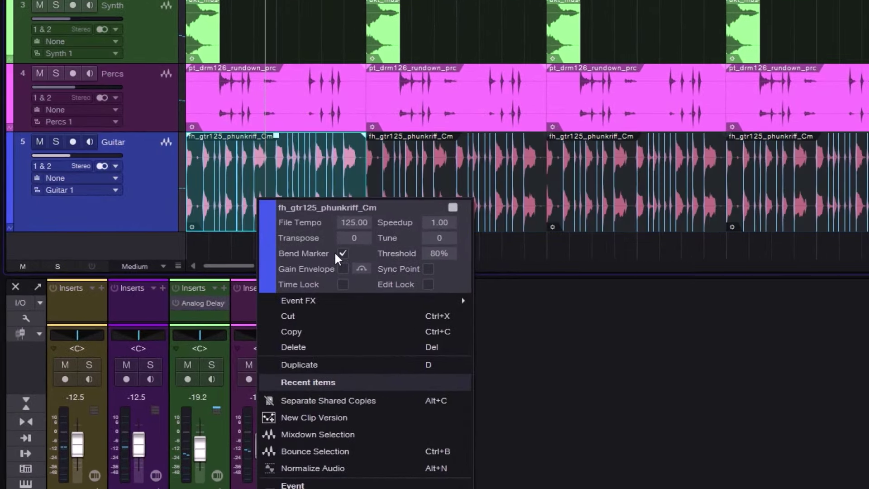
pyautogui.press('Escape')
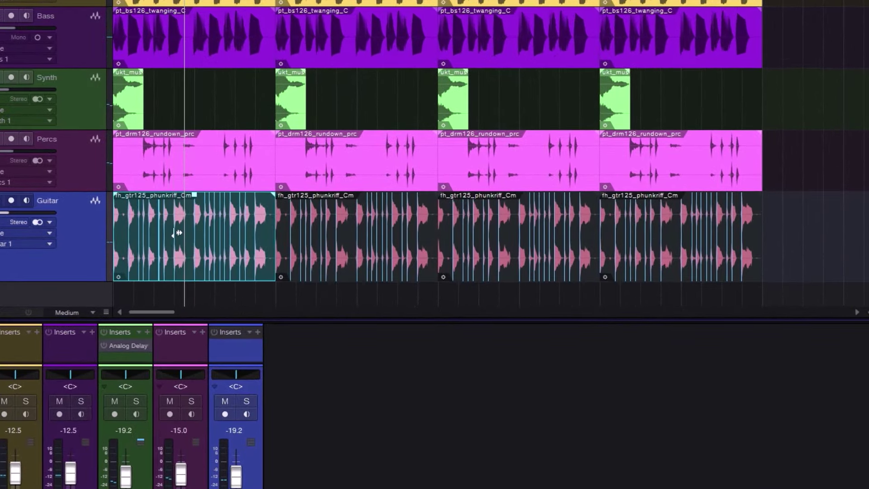
# Step: Add a bend marker inside the riff and drag it later, then back earlier
pyautogui.click(175, 232)
pyautogui.moveTo(178, 232); pyautogui.dragTo(184, 232)
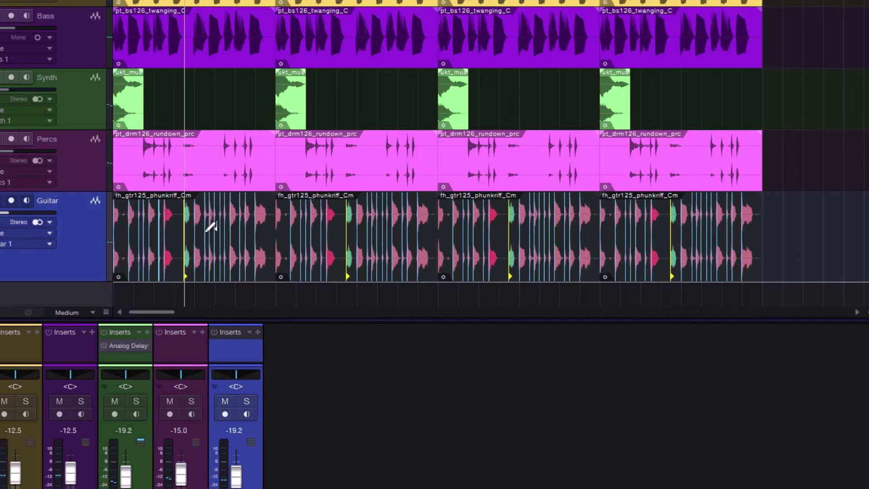
pyautogui.moveTo(184, 229); pyautogui.dragTo(176, 230)
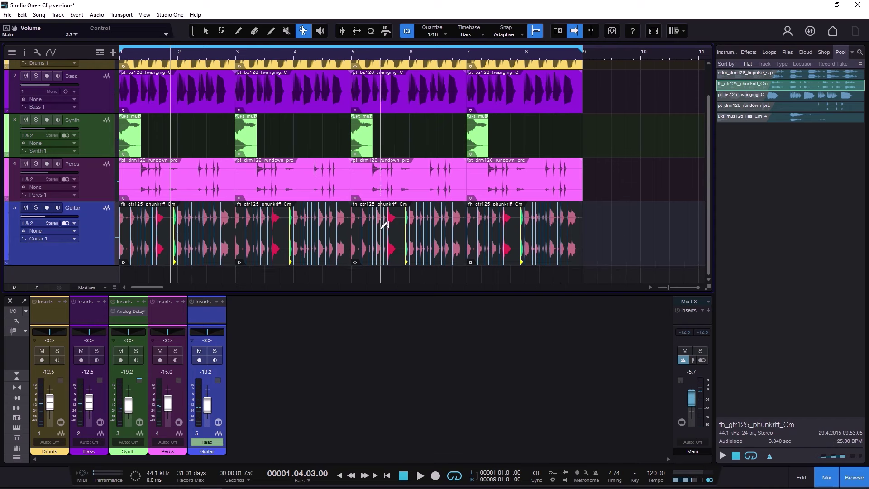
# Step: Turn off bend markers and show the gain envelope on the guitar clips
pyautogui.rightClick(159, 228)
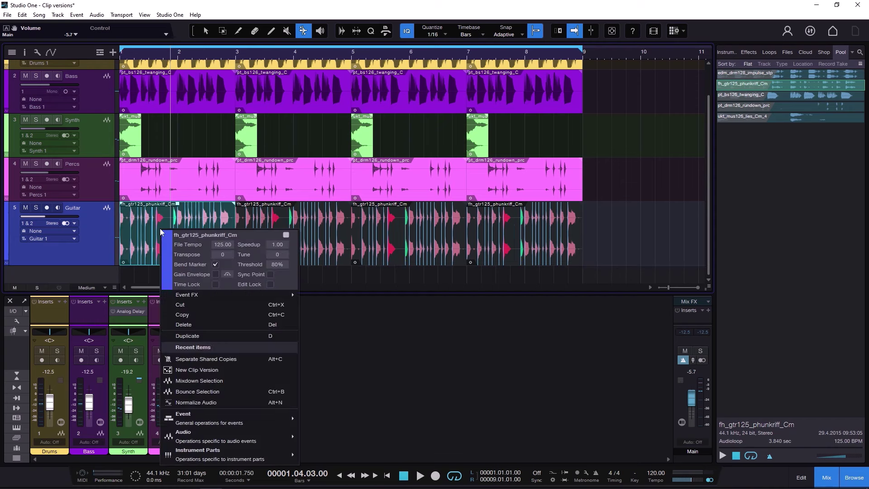
pyautogui.click(215, 264)
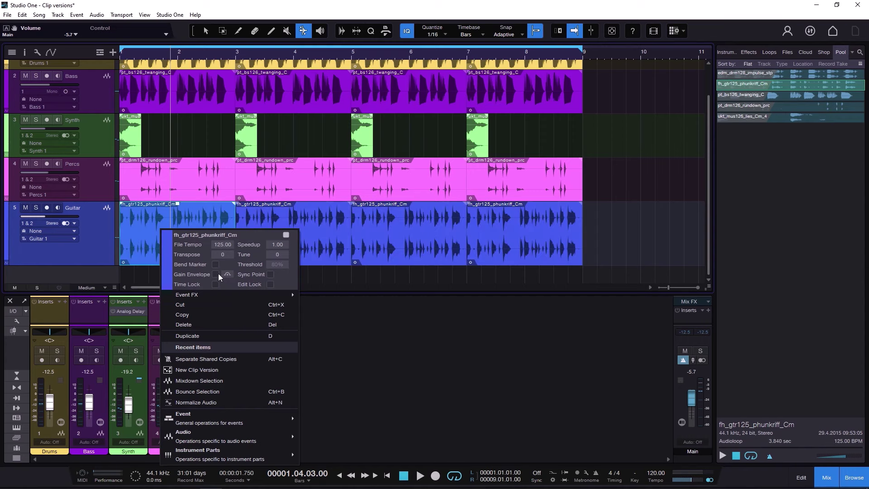
pyautogui.click(215, 274)
pyautogui.click(190, 314)
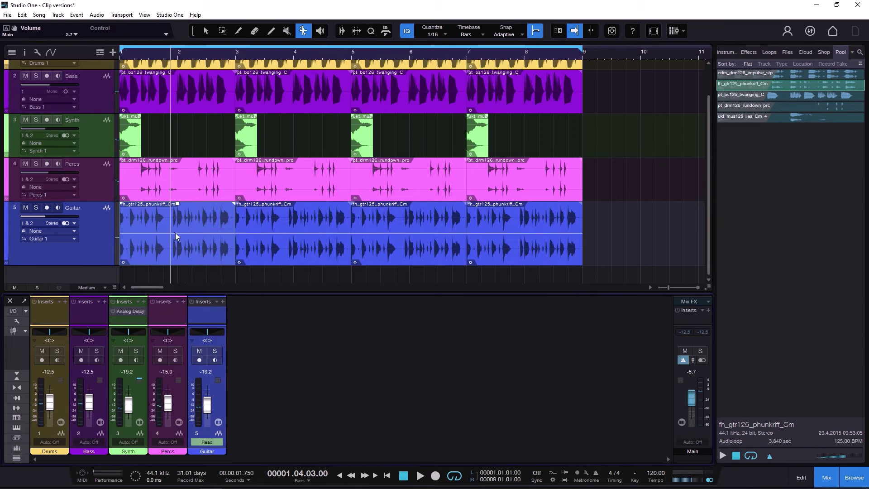
# Step: Add gain envelope nodes near bar 2, raise the section between them, then undo the edits
pyautogui.click(207, 31)
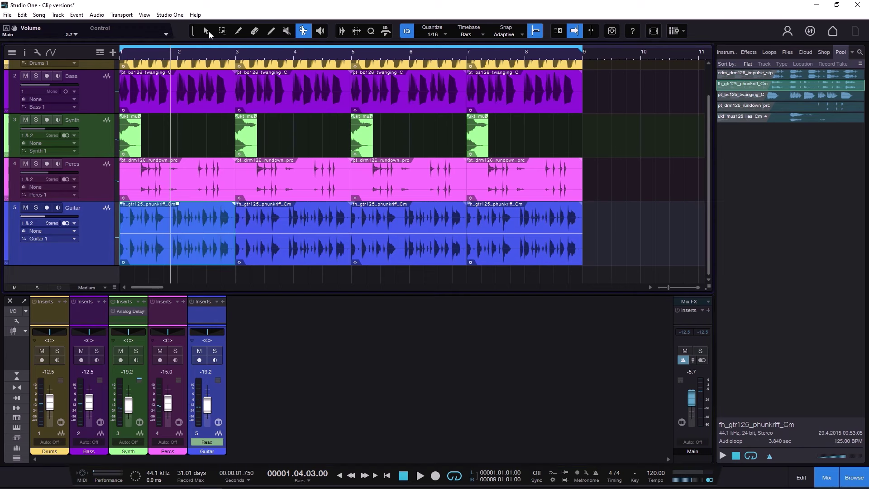
pyautogui.click(178, 233)
pyautogui.click(199, 233)
pyautogui.moveTo(189, 233); pyautogui.dragTo(189, 220)
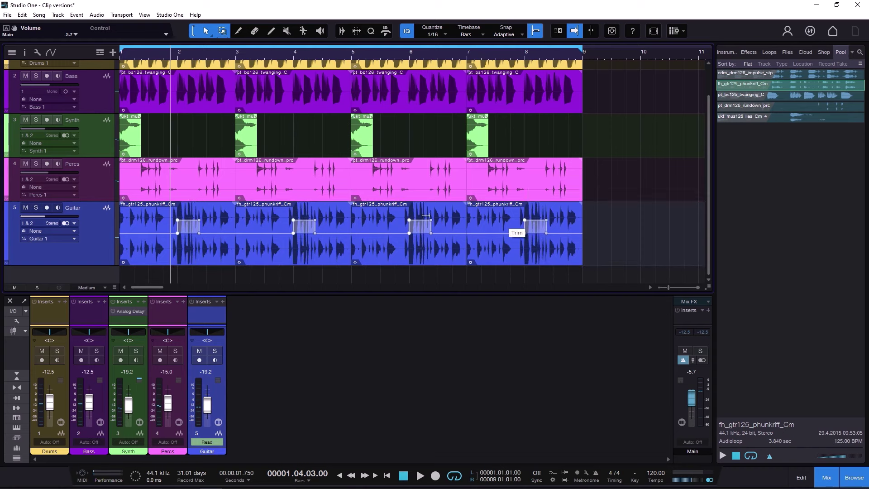
pyautogui.click(199, 254)
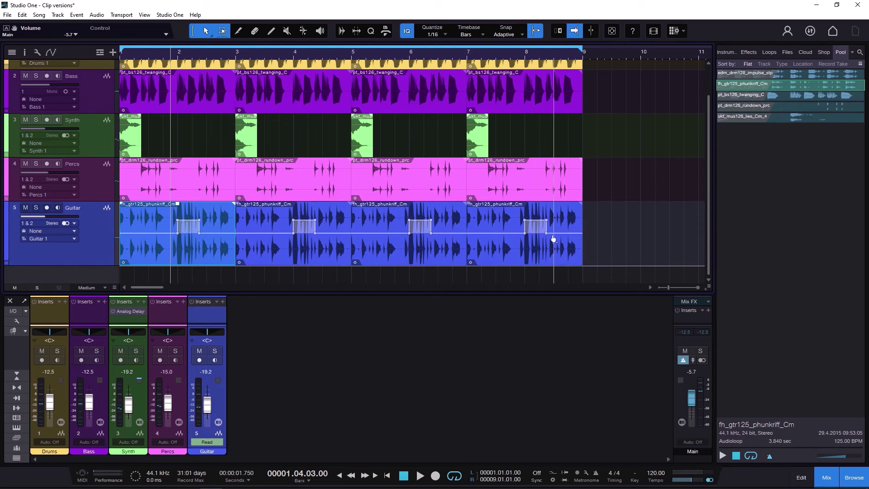
pyautogui.hotkey('ctrl', 'z')
pyautogui.hotkey('ctrl', 'z')
pyautogui.hotkey('ctrl', 'z')
pyautogui.hotkey('ctrl', 'z')
pyautogui.hotkey('ctrl', 'z')
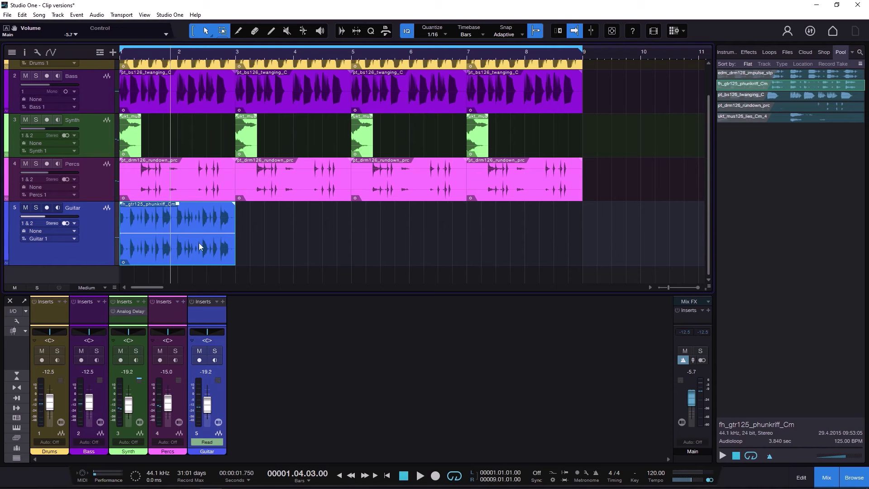
# Step: Hide the gain envelope and make a single copy of the guitar riff
pyautogui.rightClick(200, 256)
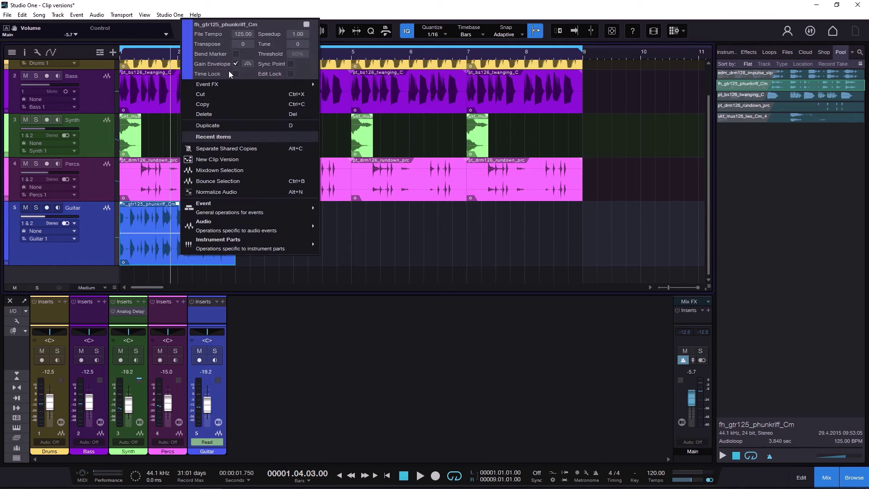
pyautogui.click(297, 257)
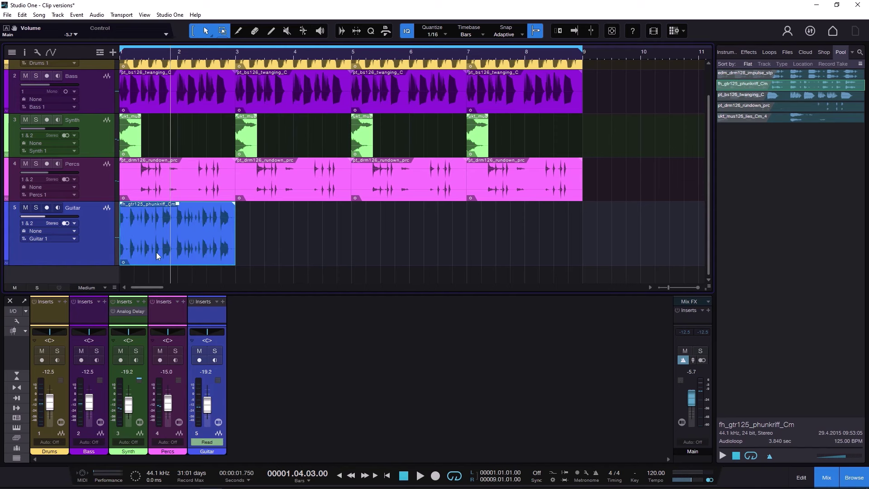
pyautogui.press('d')
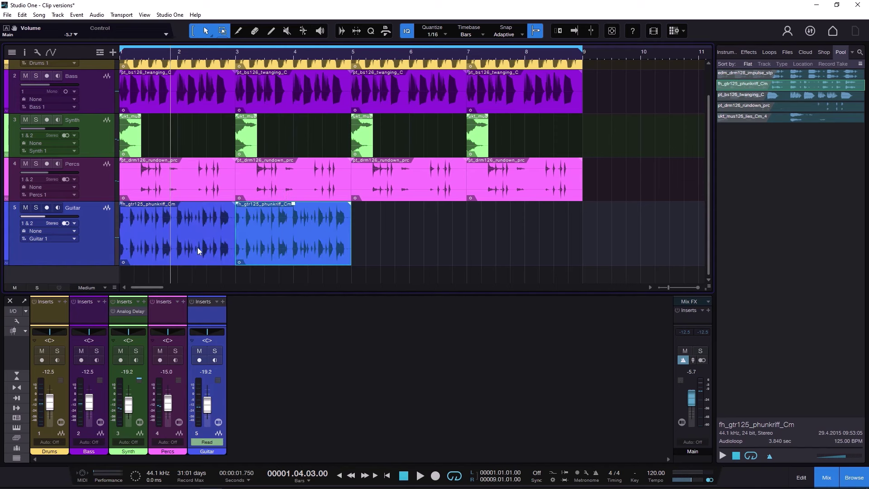
# Step: Turn the guitar copy into an independent clip version
pyautogui.rightClick(277, 240)
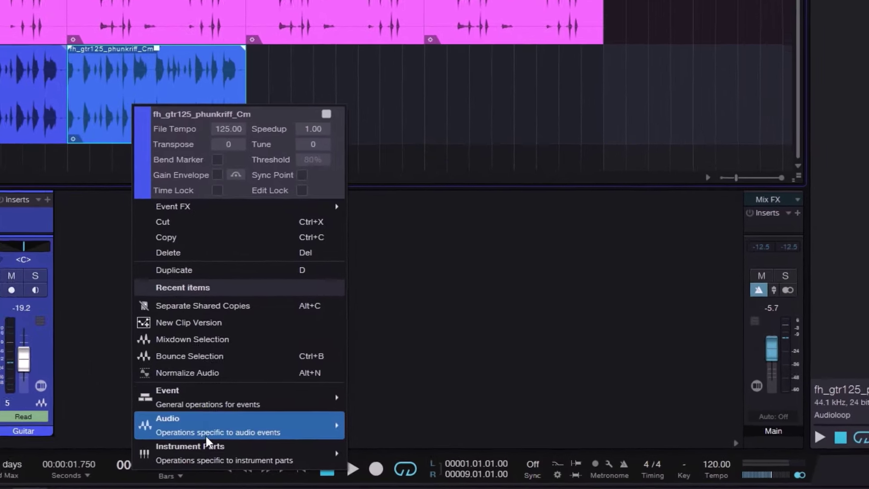
pyautogui.moveTo(206, 437)
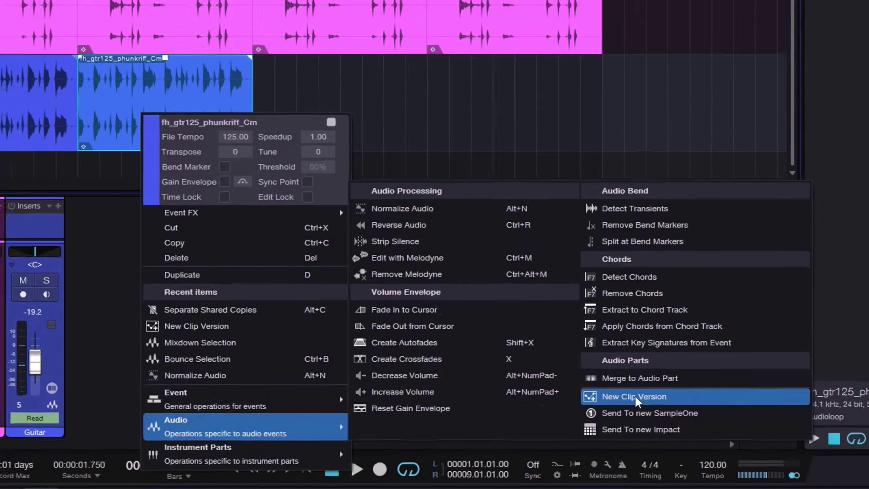
pyautogui.click(638, 392)
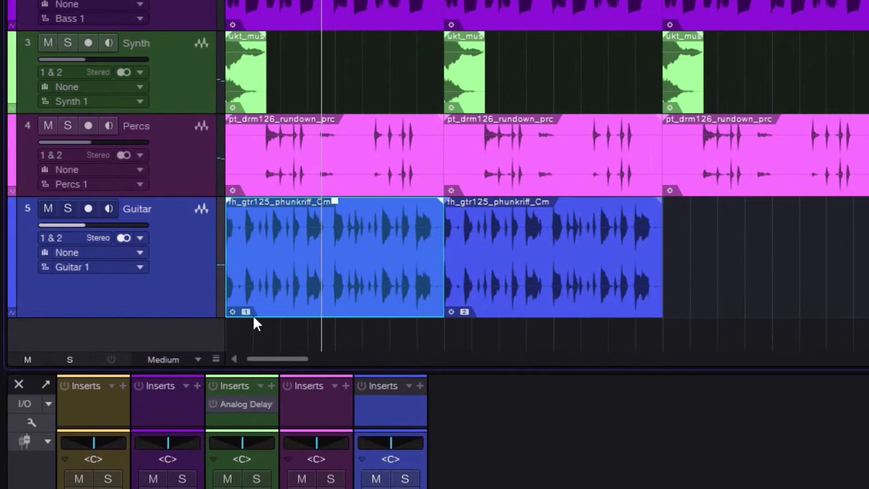
# Step: Widen the browser and expand the fh_gtr125_phunkriff_Cm Pool entry to list versions 1 and 2
pyautogui.click(133, 263)
pyautogui.click(514, 313)
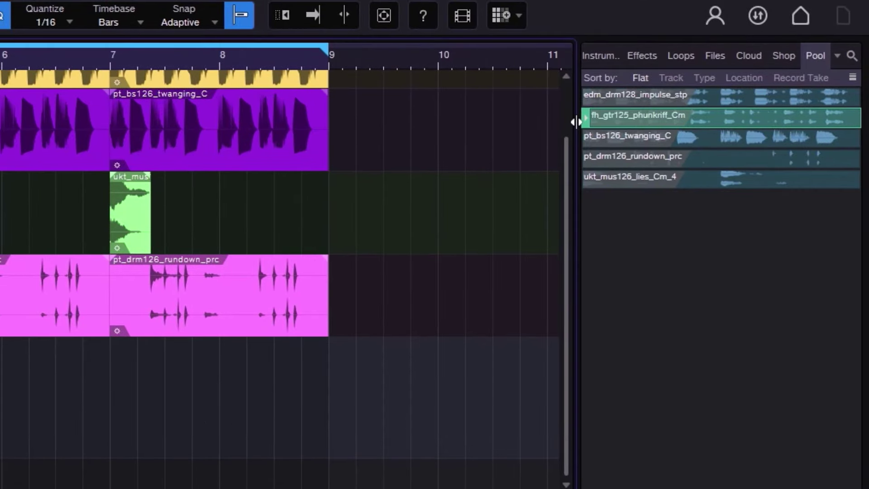
pyautogui.moveTo(575, 121); pyautogui.dragTo(548, 121)
pyautogui.click(557, 119)
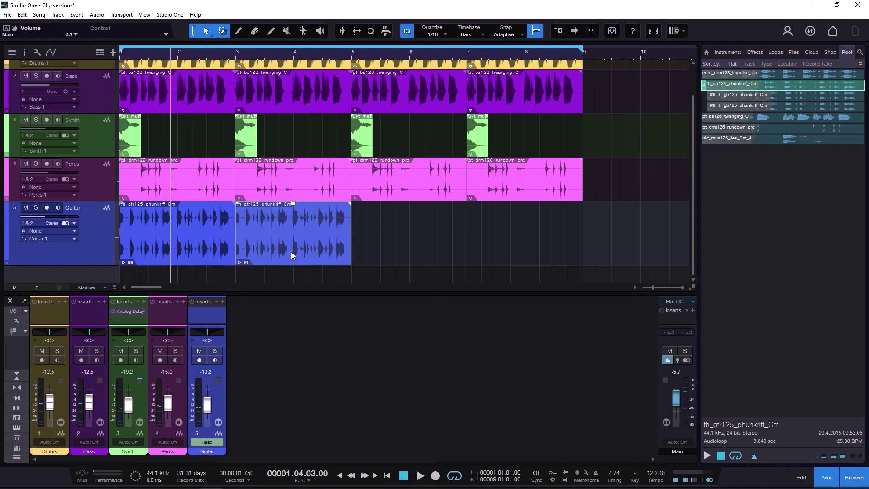
pyautogui.click(189, 248)
# Step: Turn on the gain envelope for both the first and second guitar clips
pyautogui.rightClick(190, 249)
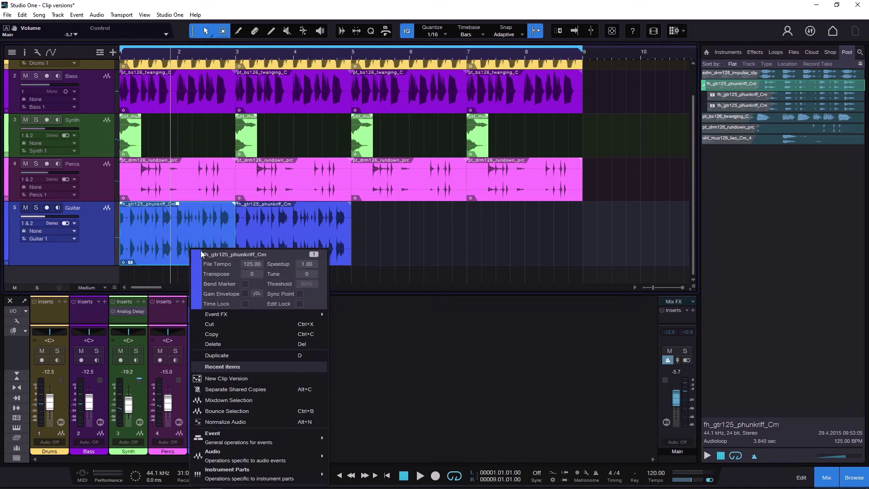
pyautogui.click(245, 294)
pyautogui.click(293, 235)
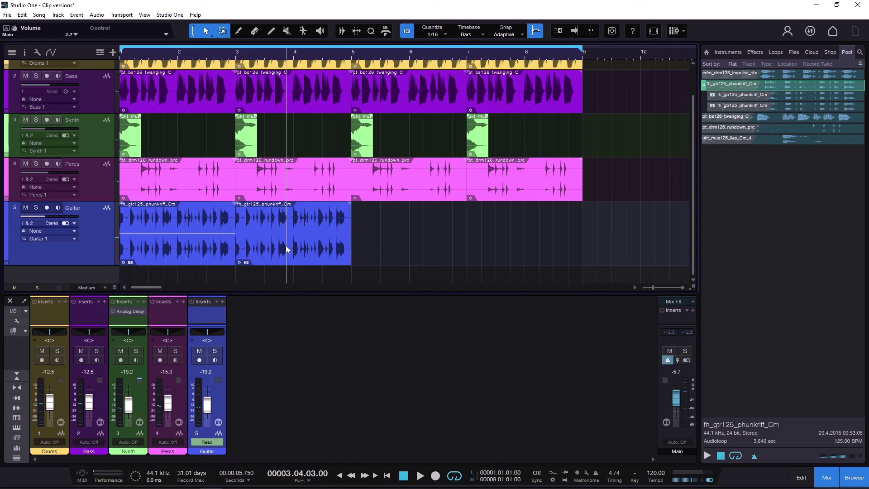
pyautogui.click(286, 245)
pyautogui.rightClick(272, 258)
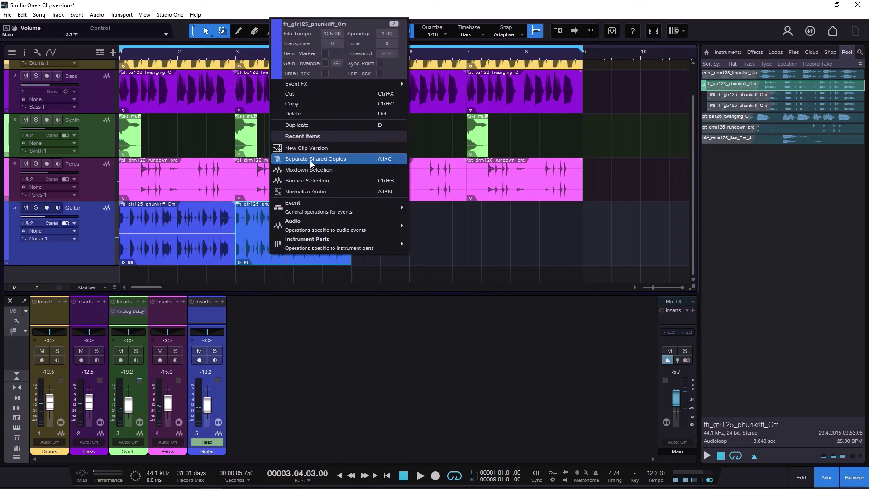
pyautogui.click(325, 64)
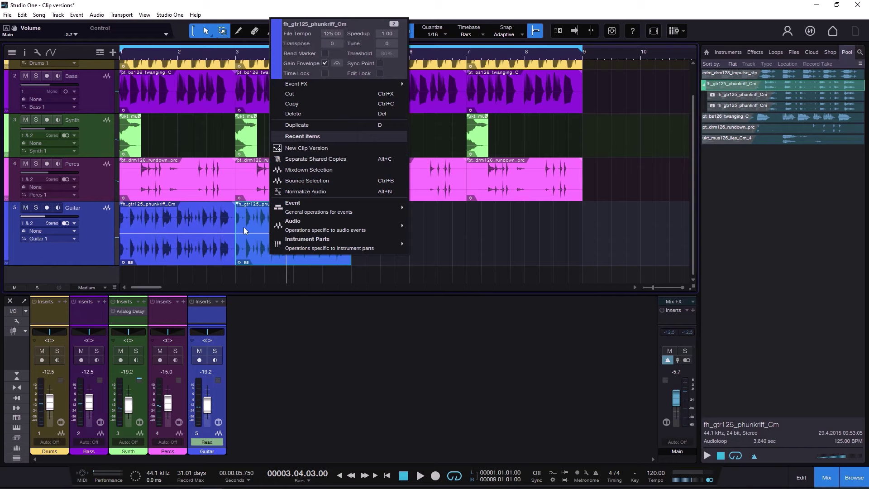
pyautogui.click(321, 260)
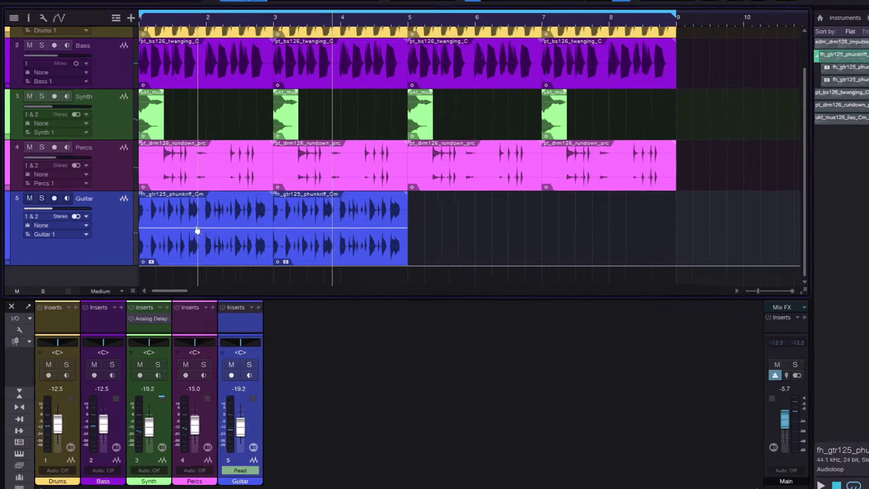
# Step: Raise a section of the first clip's envelope by 3.7 dB and pull a V-shaped dip into the second clip
pyautogui.click(197, 227)
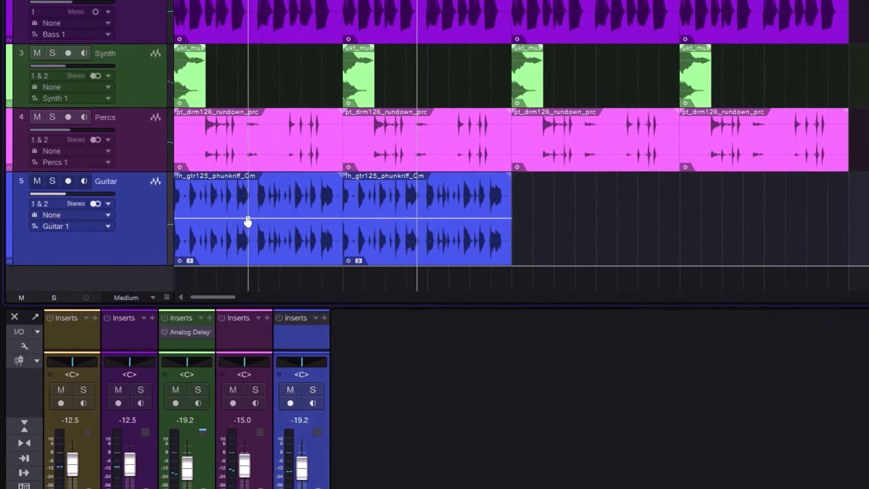
pyautogui.click(223, 227)
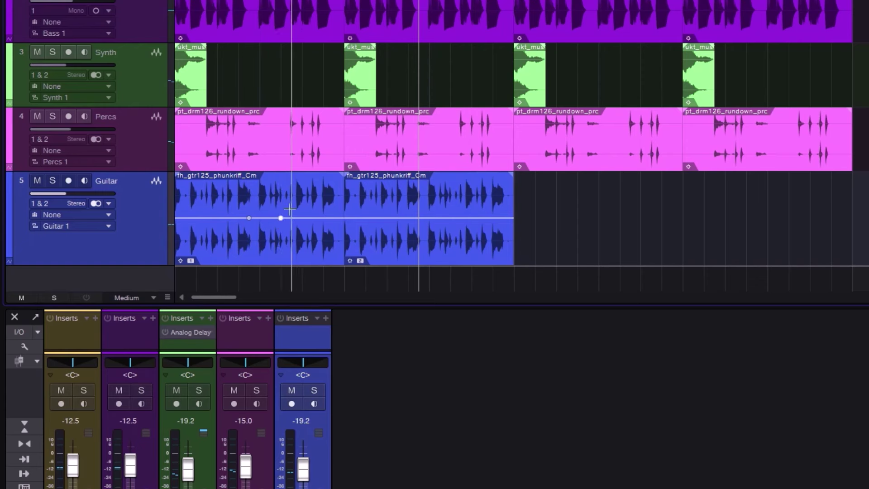
pyautogui.moveTo(270, 218)
pyautogui.mouseDown()
pyautogui.moveTo(270, 176)
pyautogui.moveTo(275, 211)
pyautogui.moveTo(275, 202)
pyautogui.mouseUp()
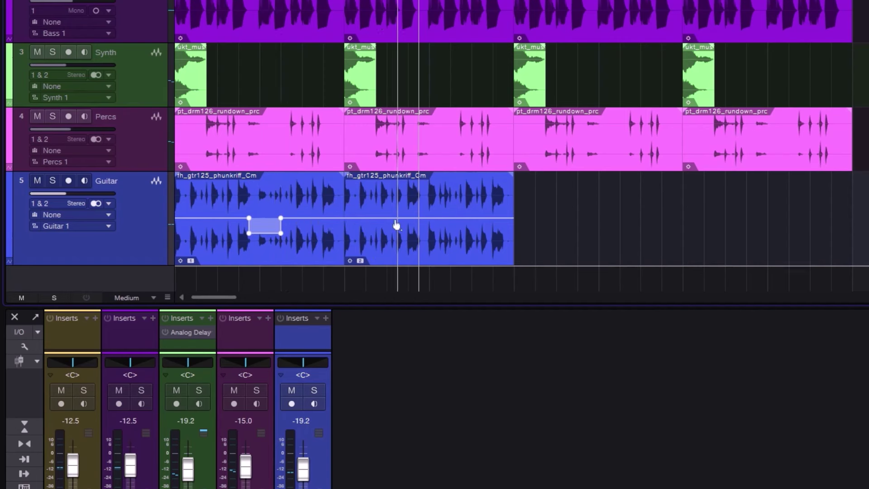
pyautogui.click(406, 242)
pyautogui.click(413, 218)
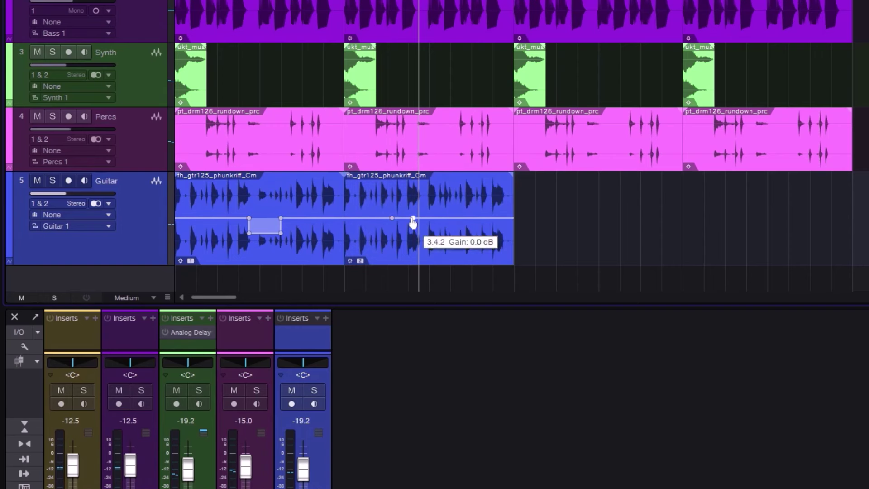
pyautogui.moveTo(403, 218); pyautogui.dragTo(404, 252)
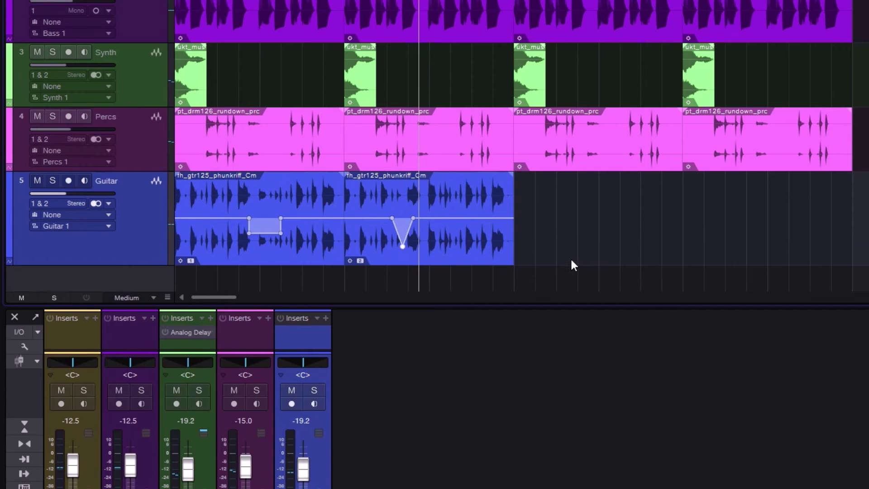
# Step: Paste the first clip at bar 5, move it to bar 7, and duplicate the bar-3 clip into bar 5
pyautogui.click(310, 250)
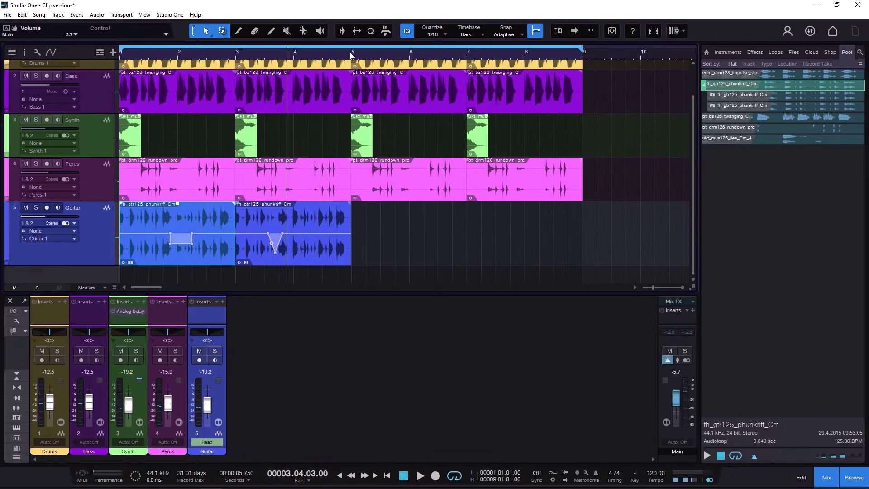
pyautogui.click(351, 53)
pyautogui.hotkey('ctrl', 'v')
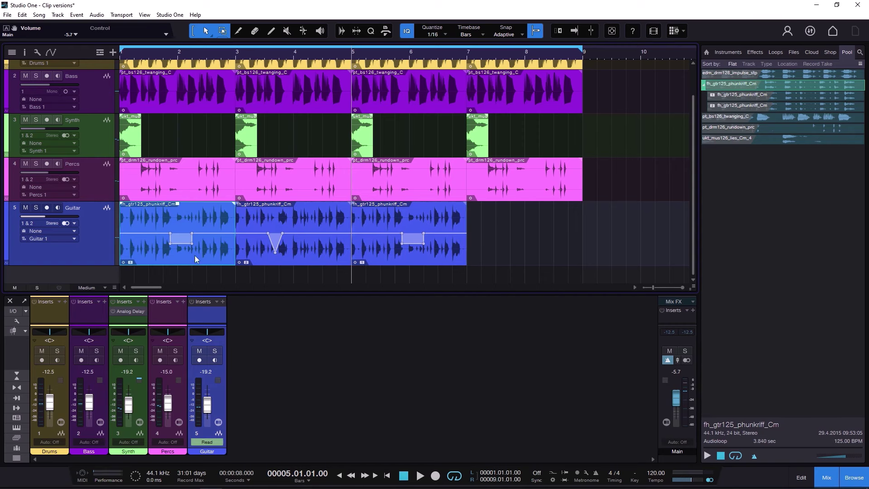
pyautogui.moveTo(183, 243); pyautogui.dragTo(196, 216)
pyautogui.click(406, 271)
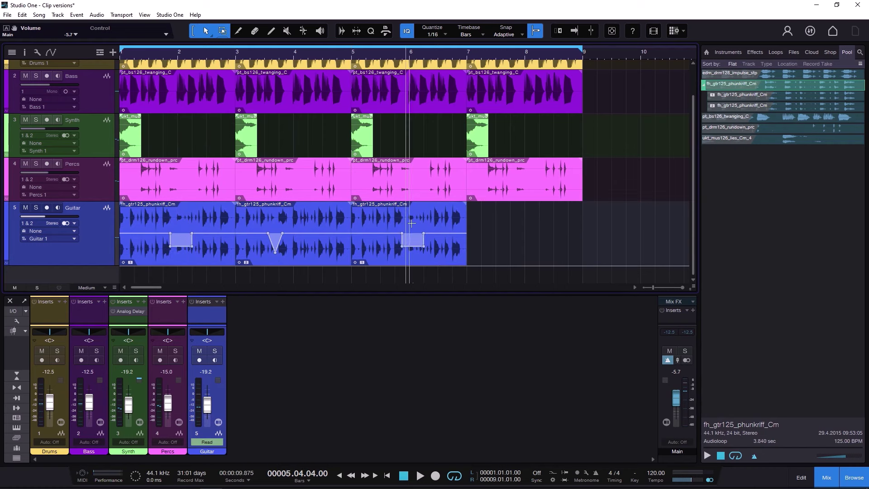
pyautogui.moveTo(387, 261); pyautogui.dragTo(504, 254)
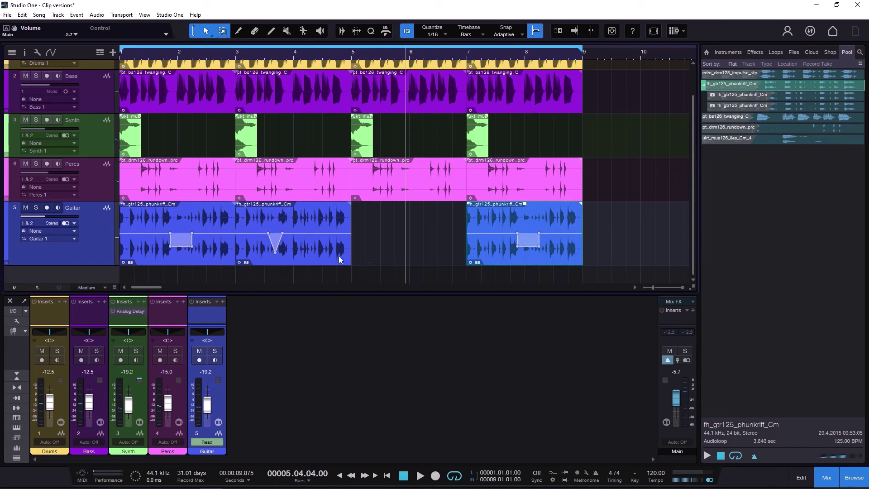
pyautogui.click(326, 259)
pyautogui.press('d')
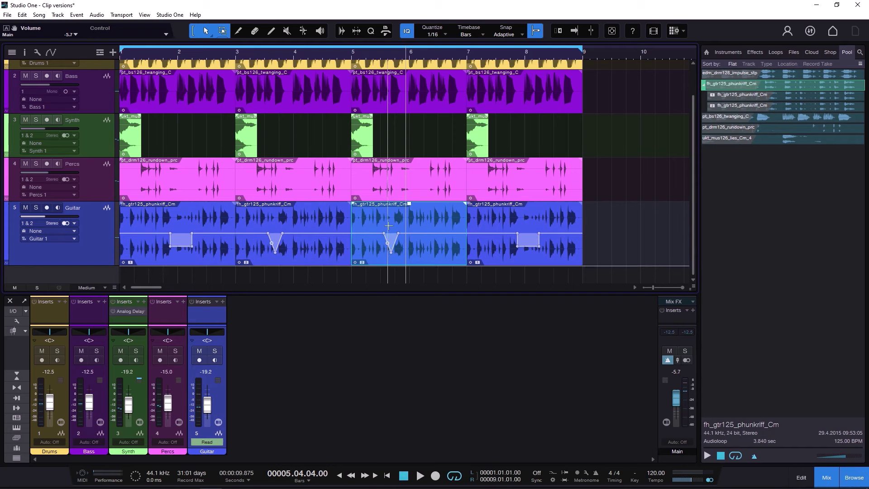
# Step: Round the V dip into a curve and delete the clips at bars 5 and 7
pyautogui.moveTo(386, 247); pyautogui.dragTo(371, 269)
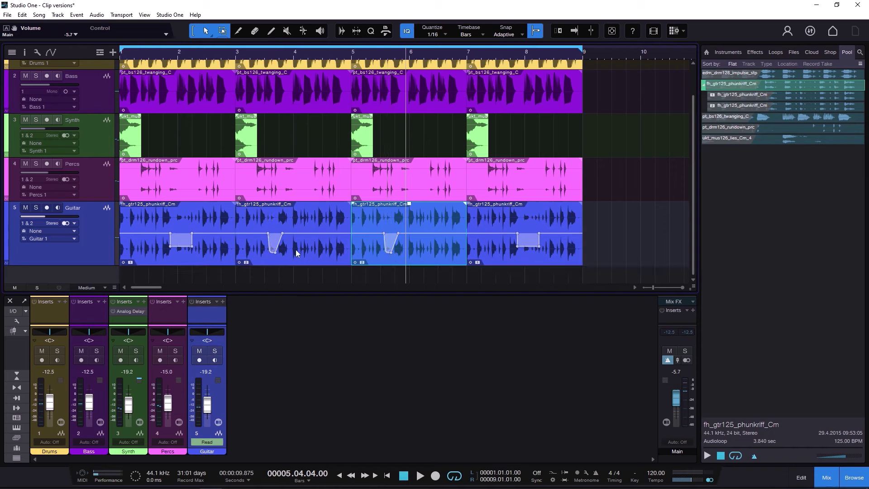
pyautogui.click(429, 262)
pyautogui.press('Delete')
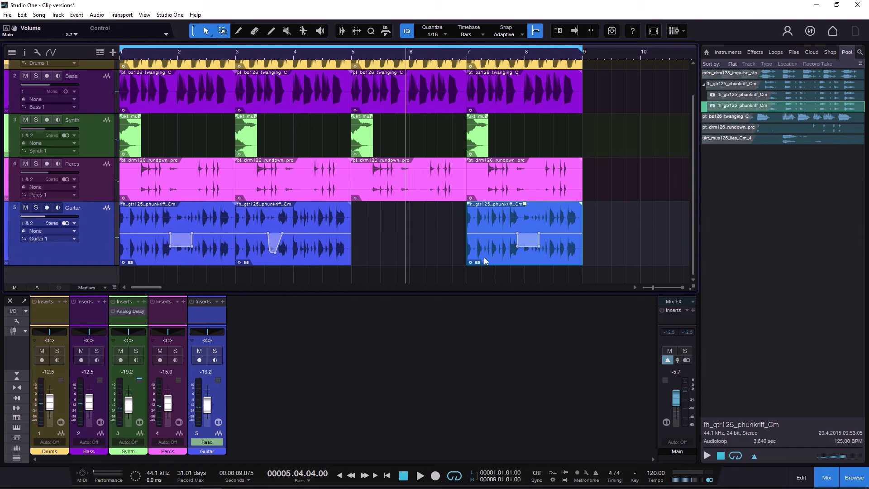
pyautogui.press('Delete')
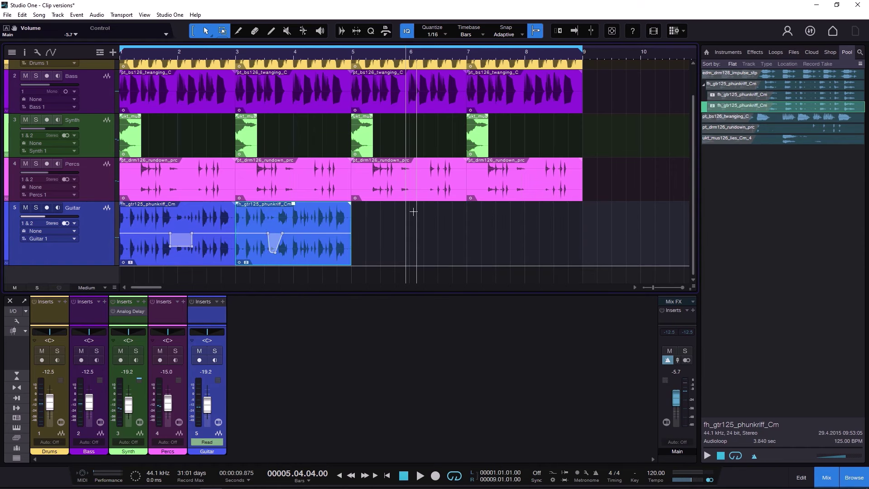
# Step: Place clip version 1 from the Pool at bar 7 and clip version 2 at bar 5
pyautogui.click(768, 95)
pyautogui.moveTo(778, 94); pyautogui.dragTo(380, 241)
pyautogui.moveTo(373, 239); pyautogui.dragTo(484, 227)
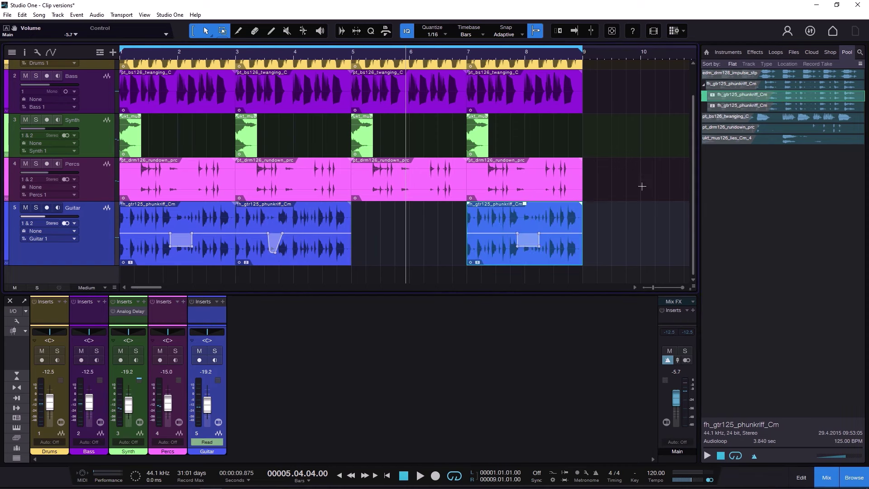
pyautogui.moveTo(782, 107); pyautogui.dragTo(369, 239)
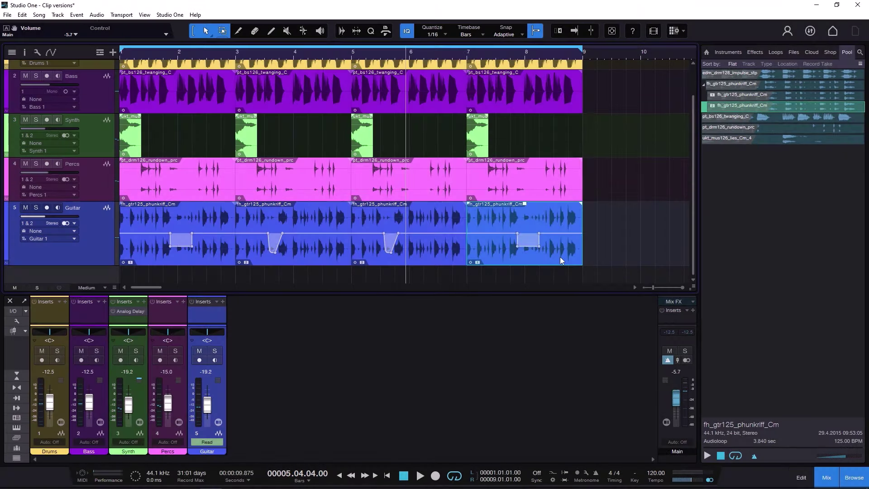
# Step: Remove the guitar clips at bars 5 and 7 and add a point on the bar-3 clip's dip
pyautogui.keyDown('alt'); pyautogui.click(560, 256); pyautogui.keyUp('alt')
pyautogui.keyDown('alt'); pyautogui.click(436, 256); pyautogui.keyUp('alt')
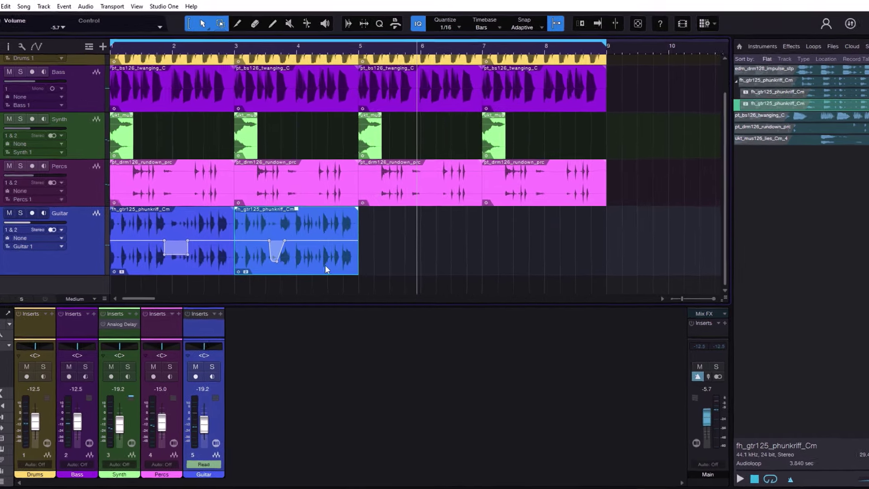
pyautogui.rightClick(323, 259)
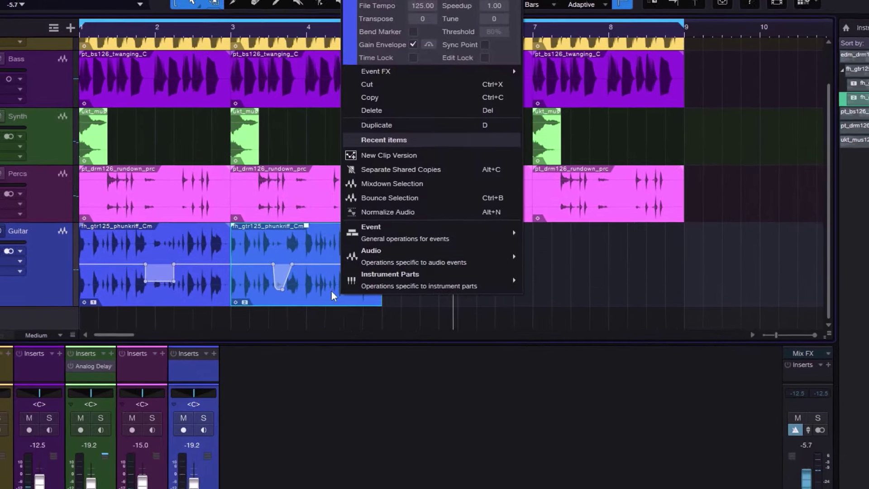
pyautogui.click(288, 279)
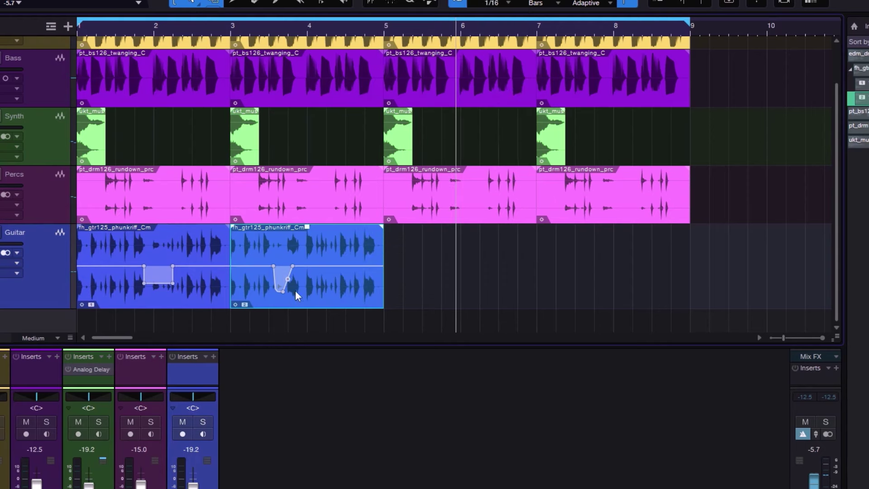
# Step: Create a new clip version from the bar-3 guitar clip
pyautogui.rightClick(368, 292)
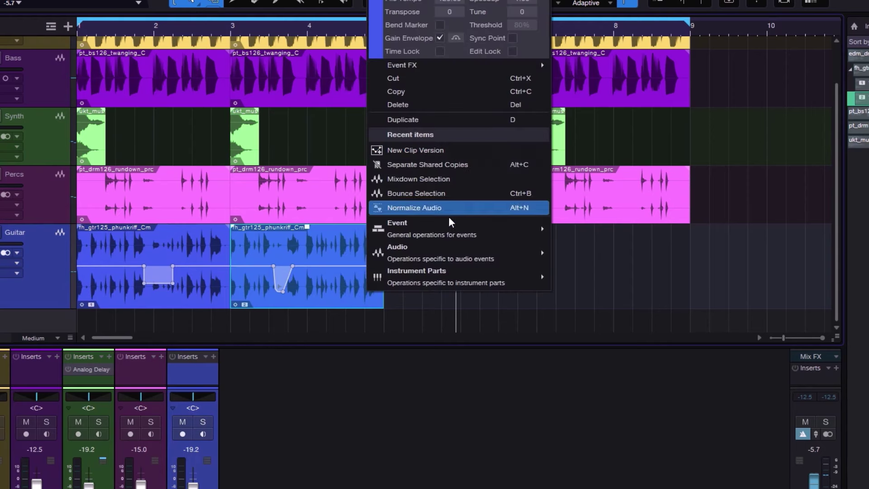
pyautogui.moveTo(446, 262)
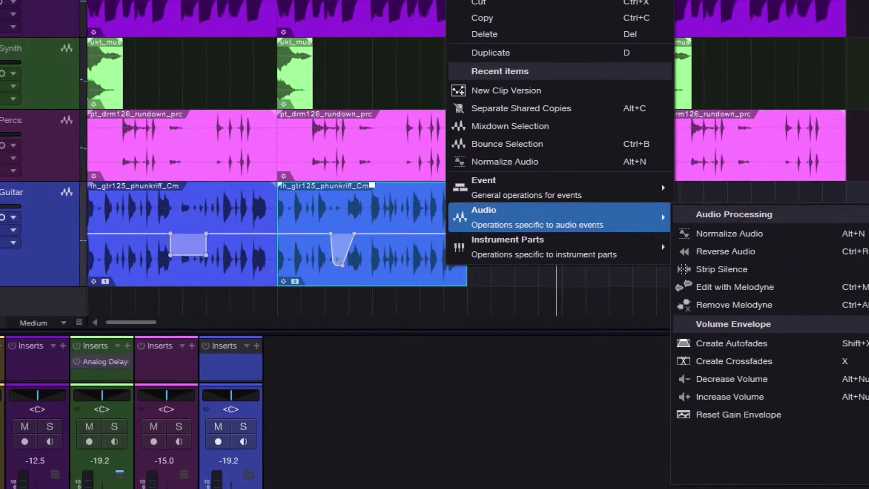
pyautogui.click(802, 431)
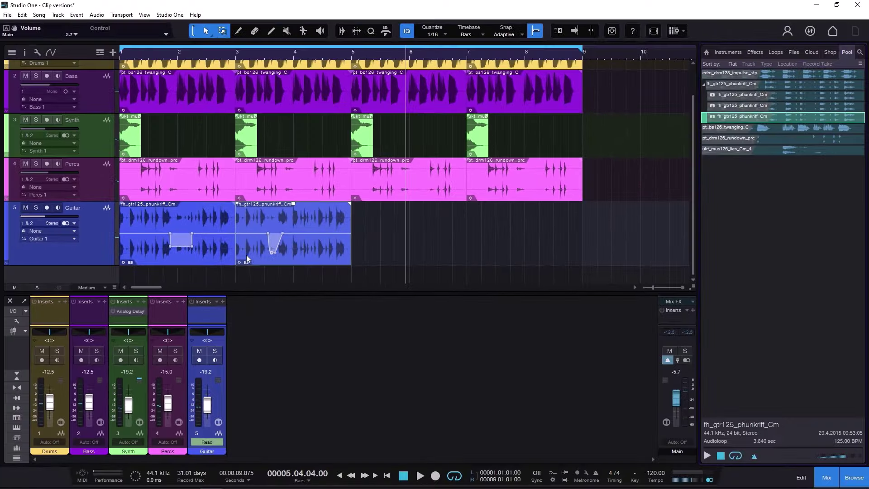
# Step: Place clip version 2 at bar 5, raise its envelope point to +10 dB and add a dip
pyautogui.moveTo(765, 105); pyautogui.dragTo(379, 230)
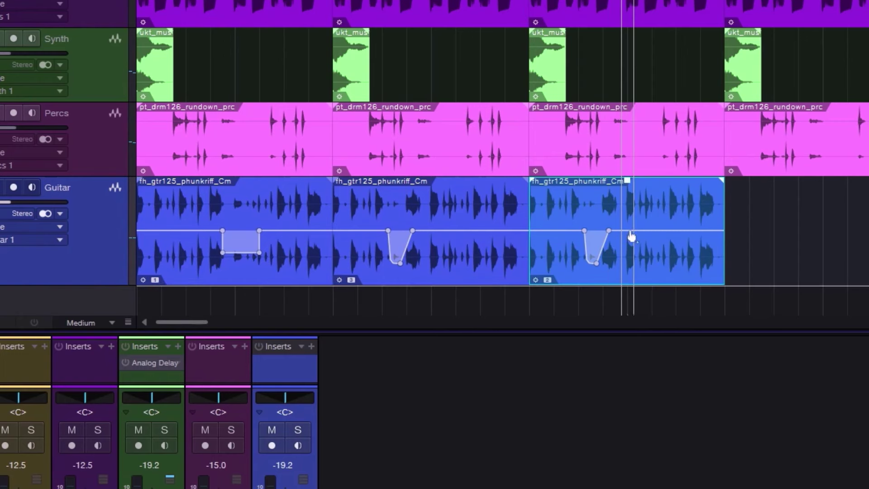
pyautogui.moveTo(608, 231); pyautogui.dragTo(628, 219)
pyautogui.click(669, 225)
pyautogui.moveTo(673, 235); pyautogui.dragTo(675, 256)
# Step: Select the second and third guitar clips and delete the third one
pyautogui.click(416, 265)
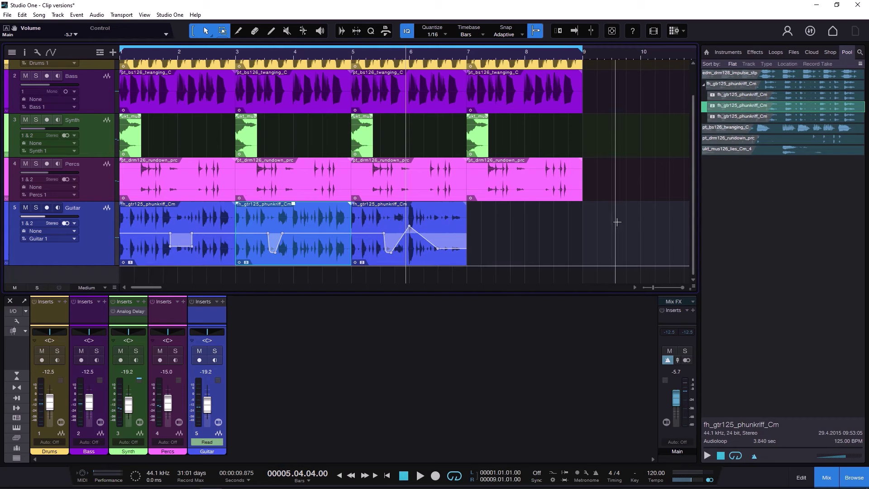
pyautogui.click(420, 262)
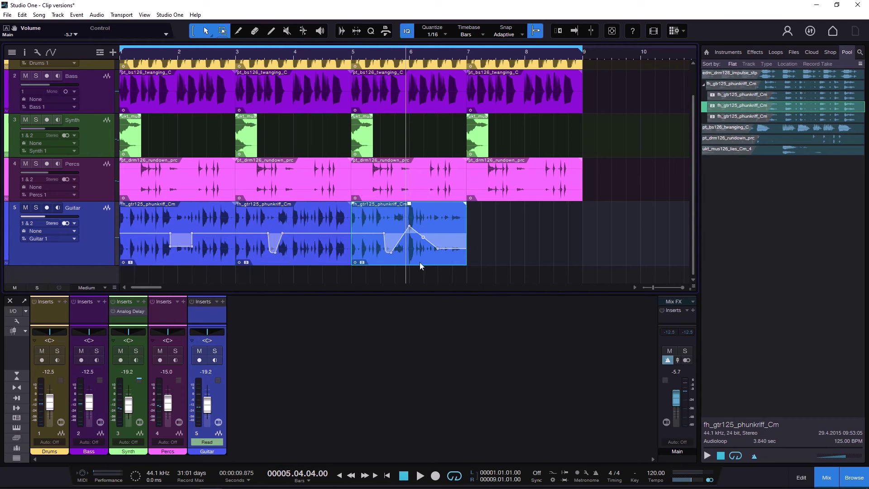
pyautogui.press('Delete')
pyautogui.press('Delete')
pyautogui.press('Delete')
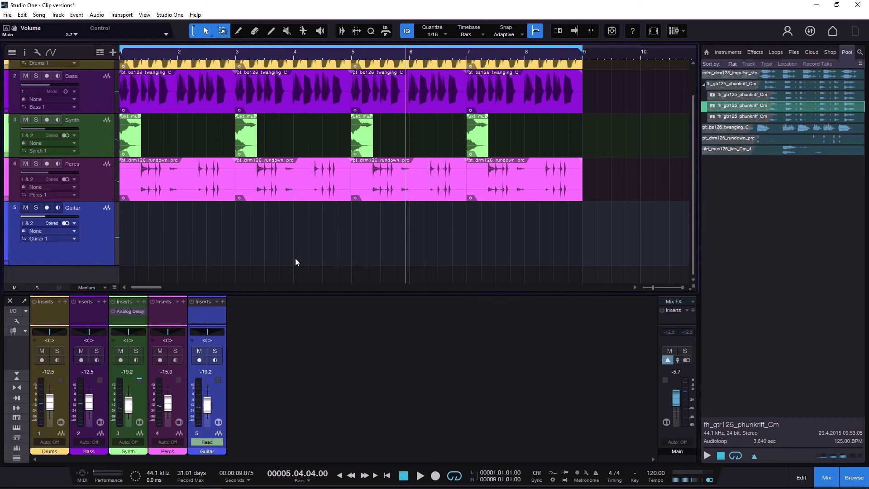
# Step: Restore the first guitar clip and remove the third clip version from the Pool
pyautogui.hotkey('ctrl', 'z')
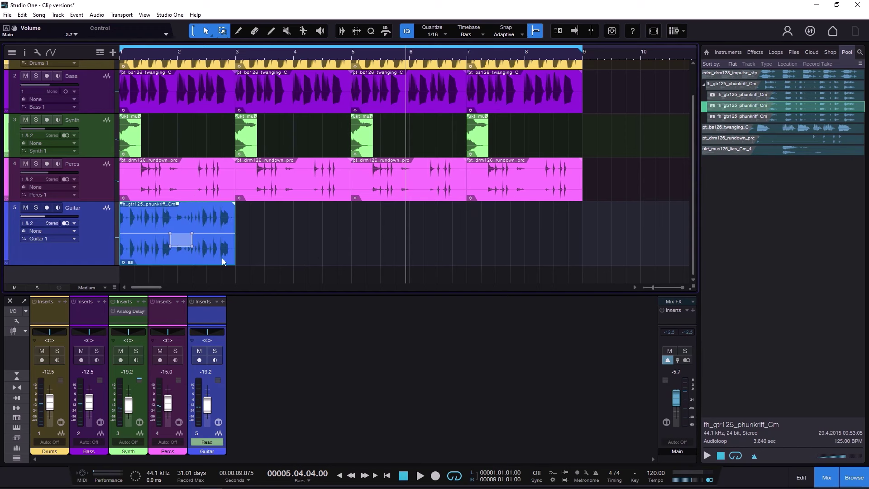
pyautogui.click(732, 95)
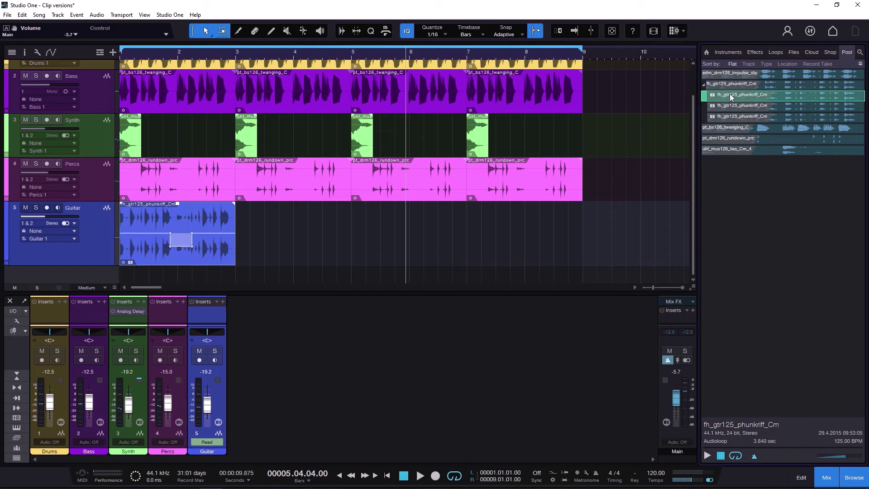
pyautogui.rightClick(735, 95)
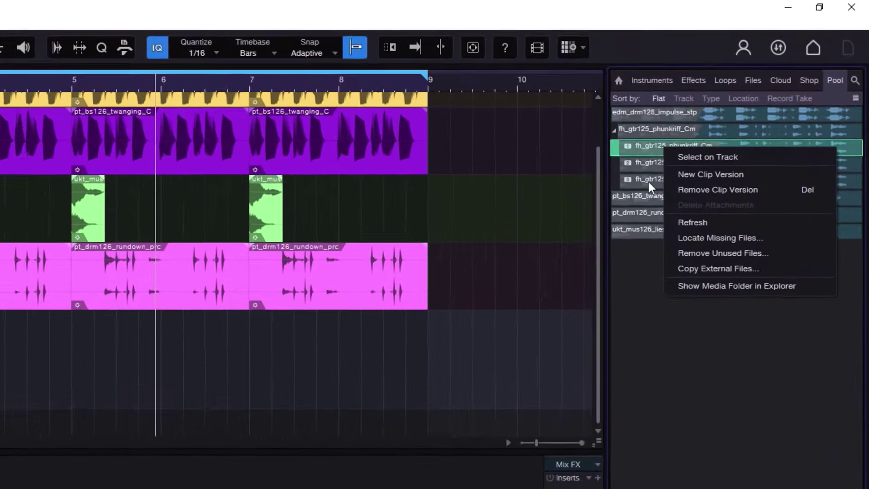
pyautogui.click(752, 115)
pyautogui.rightClick(752, 116)
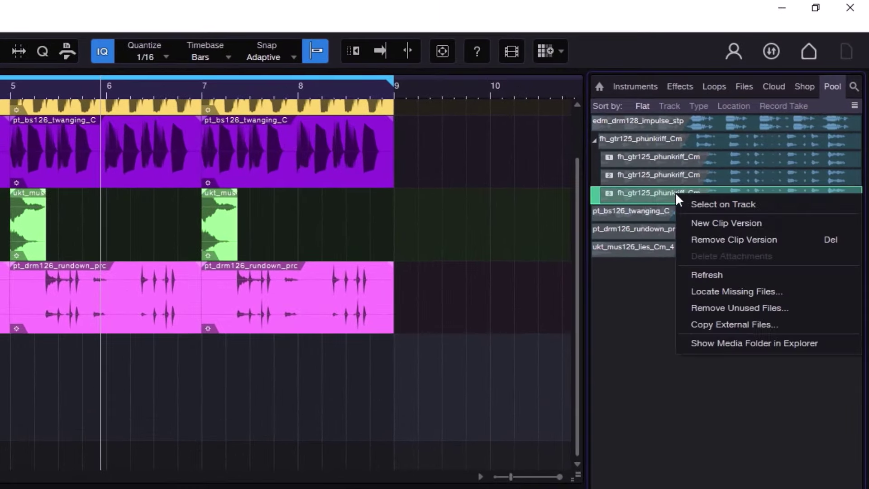
pyautogui.click(728, 237)
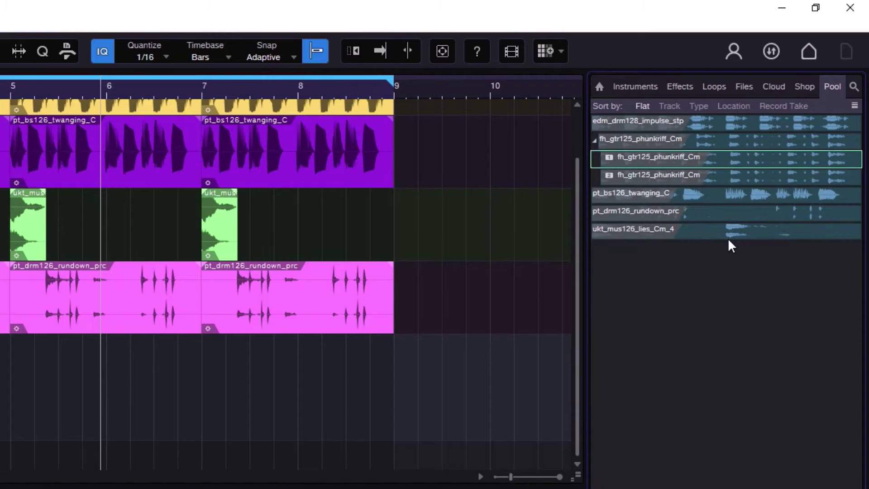
# Step: Remove the second clip version, leaving only the phunkriff file in the Pool
pyautogui.click(686, 179)
pyautogui.rightClick(686, 179)
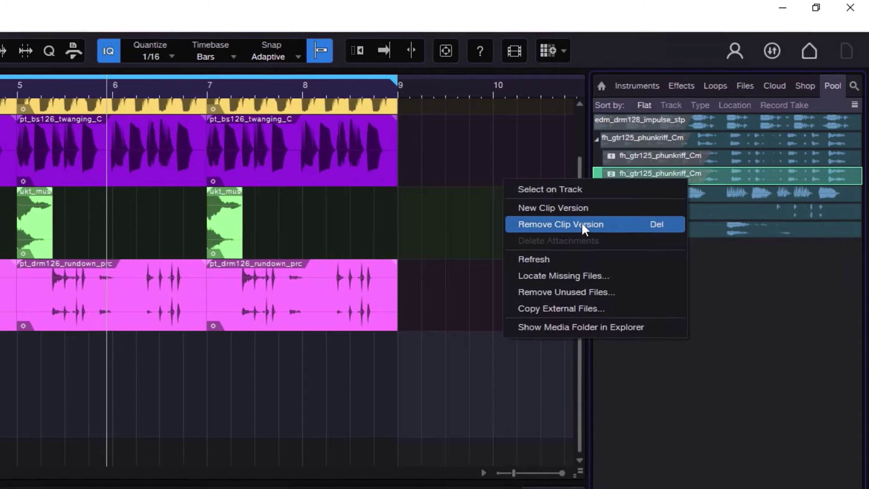
pyautogui.click(581, 225)
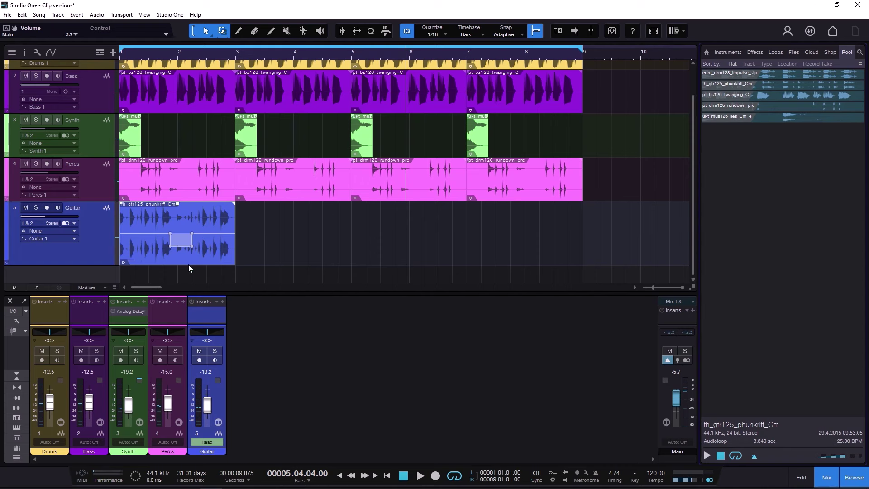
pyautogui.click(751, 84)
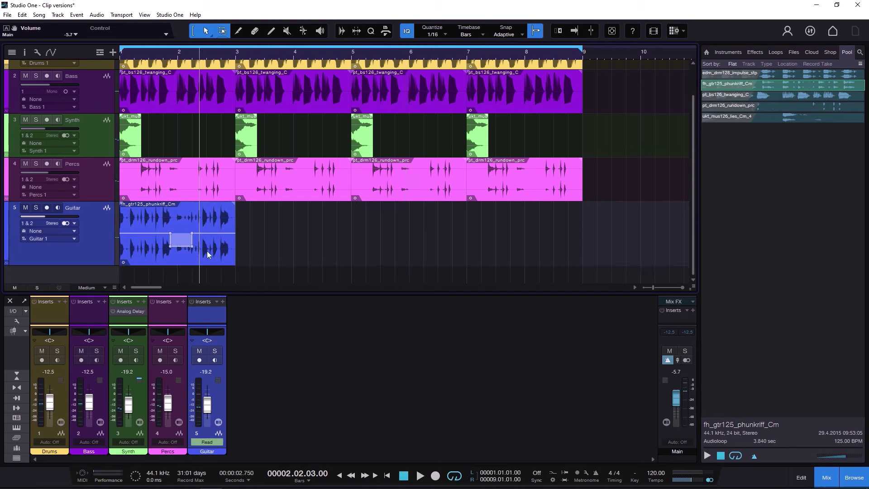
# Step: Duplicate the guitar clip into four copies and separate all shared copies into independent clip versions
pyautogui.click(207, 254)
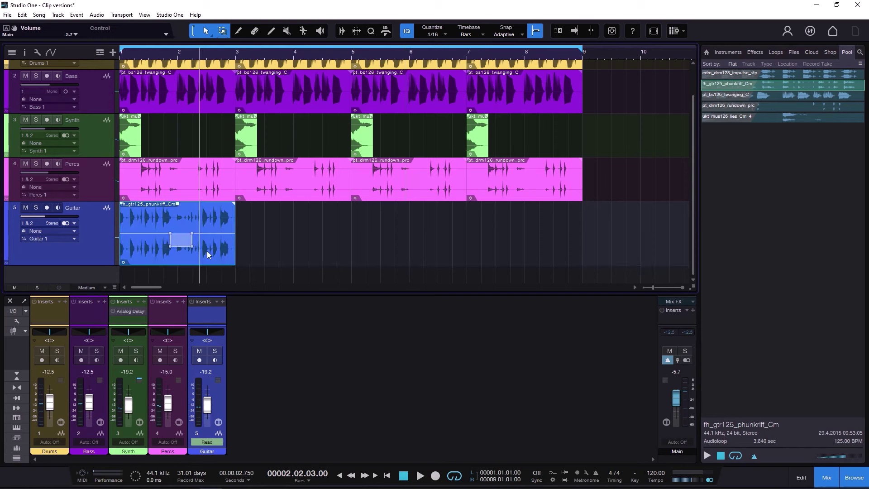
pyautogui.press('d')
pyautogui.press('d')
pyautogui.press('d')
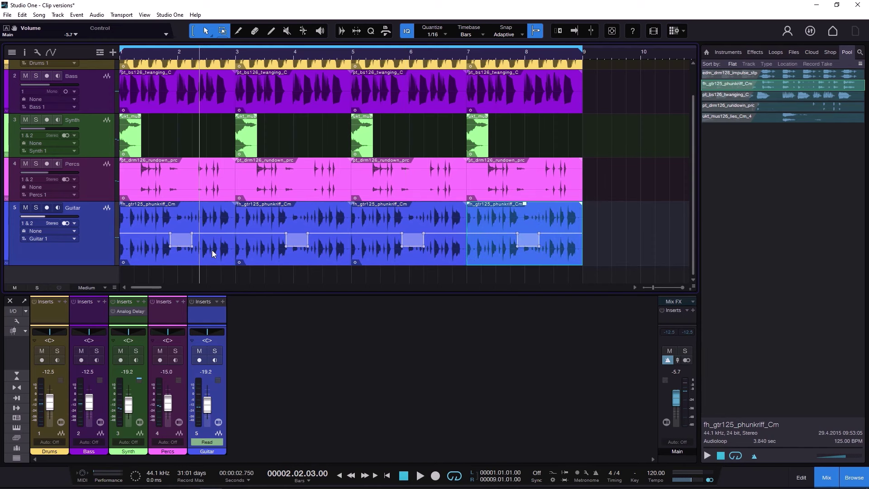
pyautogui.moveTo(590, 251); pyautogui.dragTo(96, 260)
pyautogui.rightClick(320, 249)
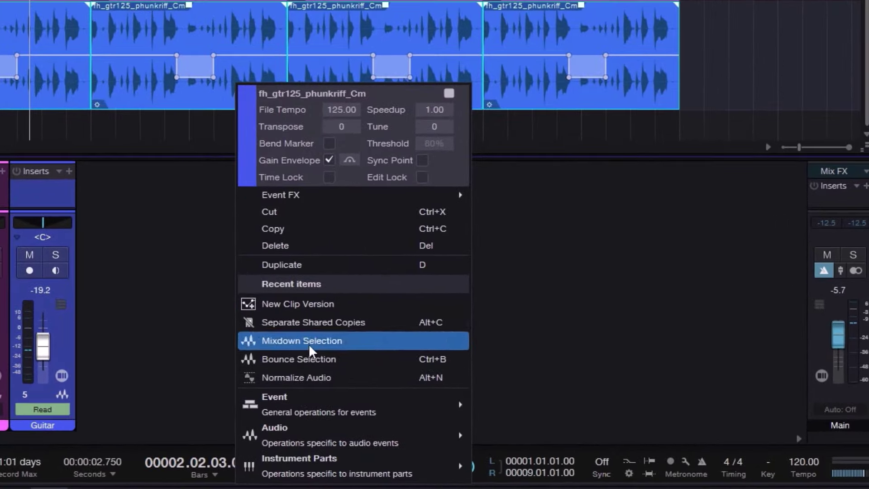
pyautogui.moveTo(298, 410)
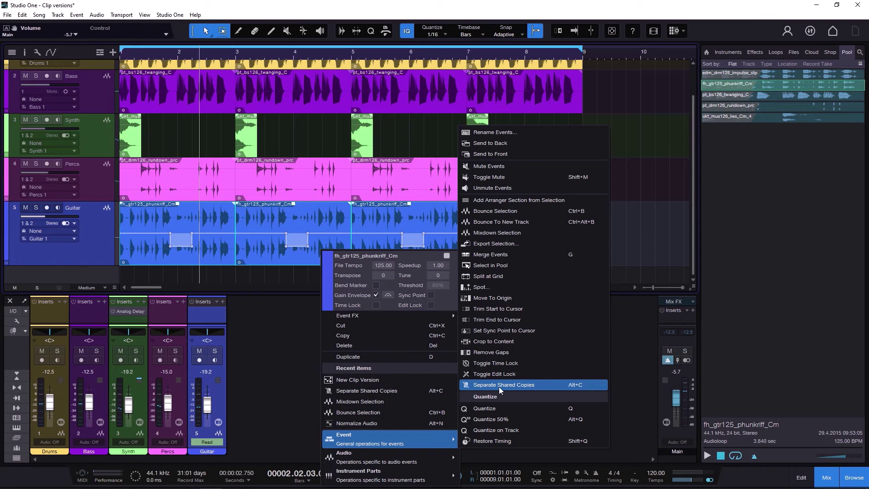
pyautogui.click(498, 387)
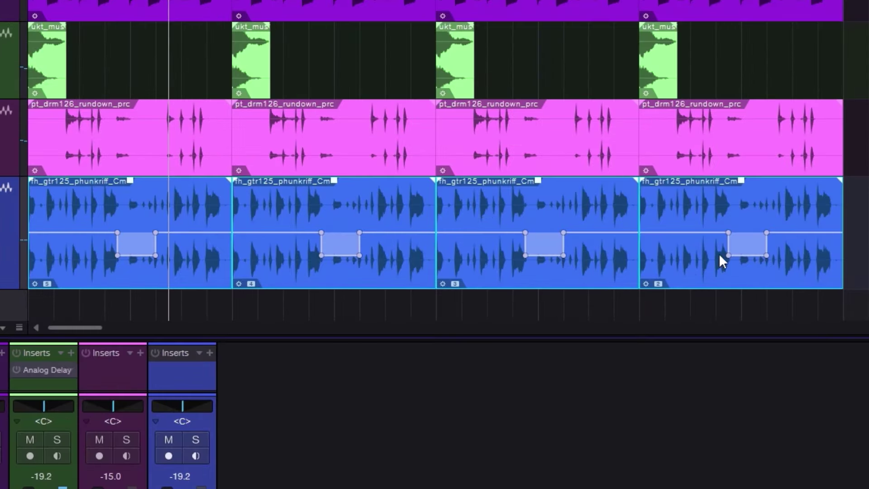
# Step: Select the four guitar clips and raise the last clip's gain section by 8.5 dB
pyautogui.click(697, 305)
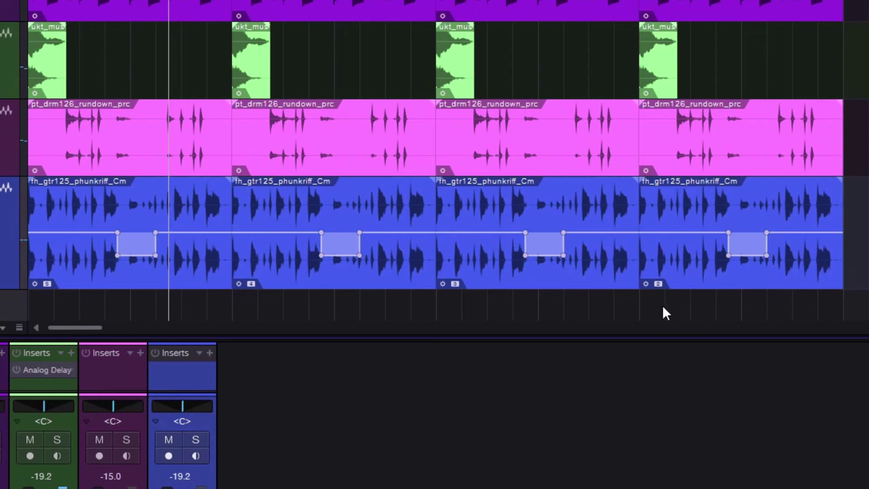
pyautogui.click(685, 276)
pyautogui.click(552, 274)
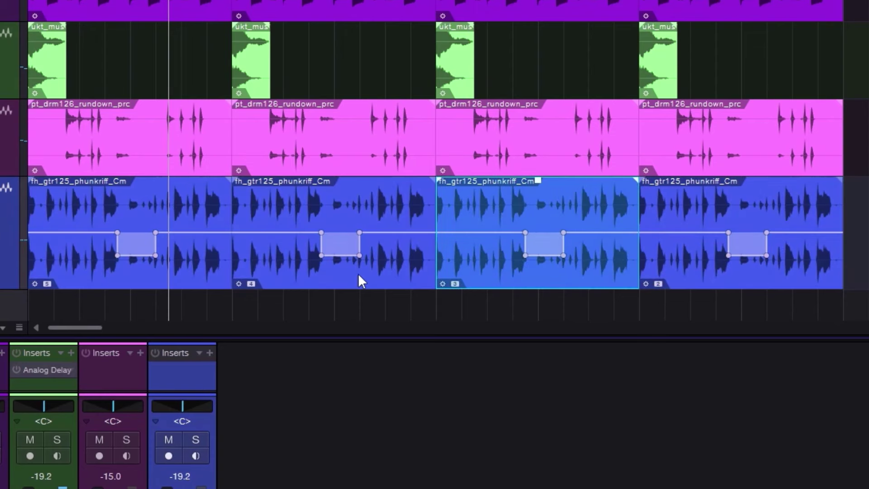
pyautogui.click(357, 274)
pyautogui.click(225, 269)
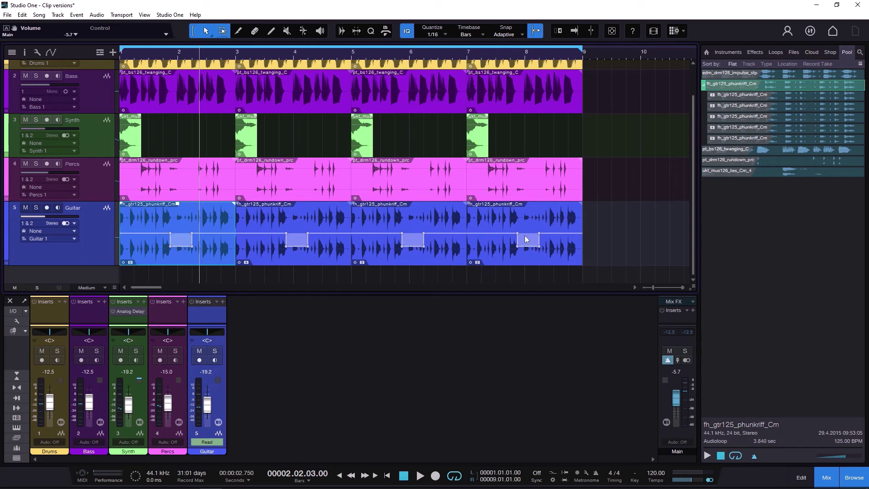
pyautogui.moveTo(527, 239); pyautogui.dragTo(536, 189)
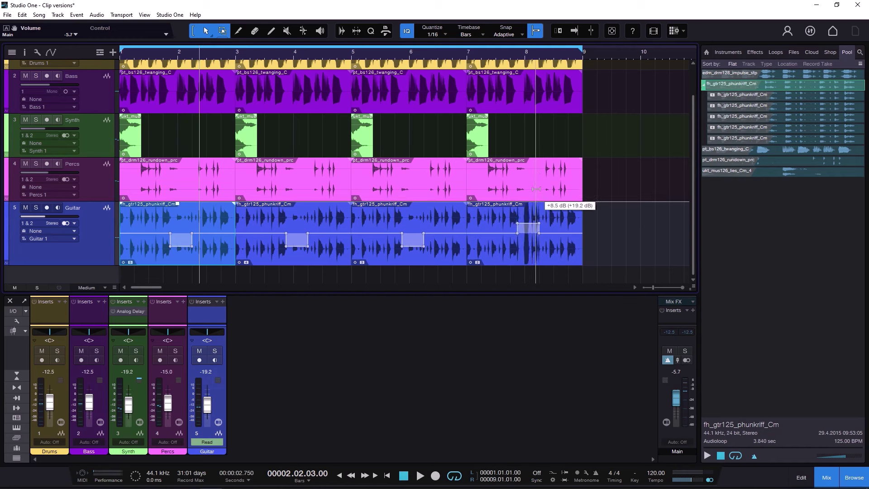
# Step: Turn the third clip's gain step into a ramp and boost the second clip to +9.6 dB near bar 2.2.4
pyautogui.click(414, 238)
pyautogui.moveTo(401, 237); pyautogui.dragTo(376, 225)
pyautogui.click(273, 232)
pyautogui.moveTo(273, 233); pyautogui.dragTo(203, 222)
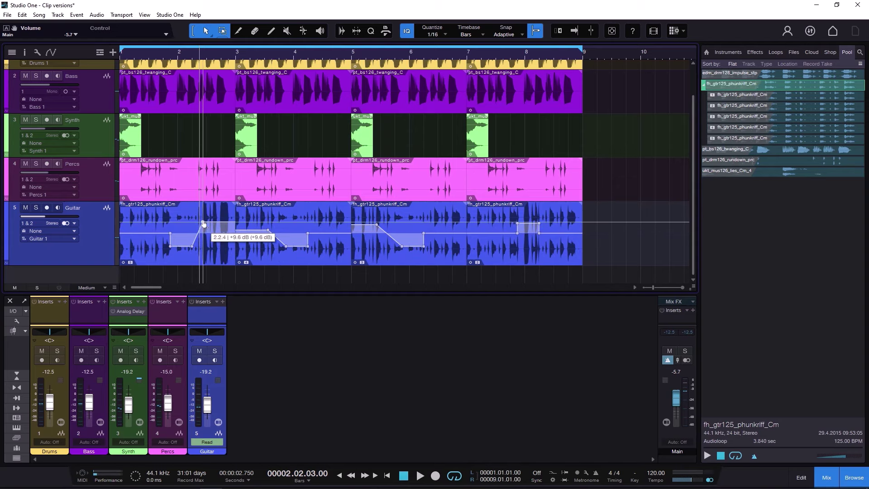
# Step: Pull the first clip's envelope point down to -8.1 dB and place clip version 1 from the Pool at bar 9
pyautogui.moveTo(153, 233); pyautogui.dragTo(138, 245)
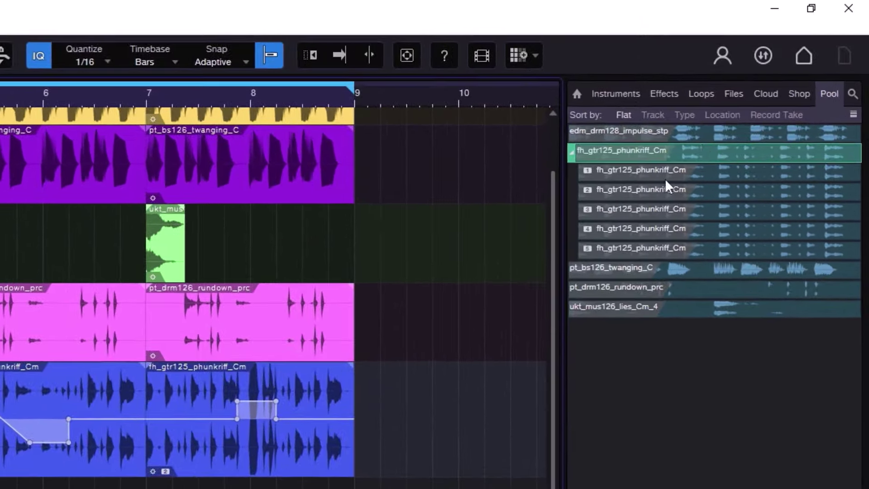
pyautogui.click(779, 100)
pyautogui.moveTo(694, 172); pyautogui.dragTo(384, 436)
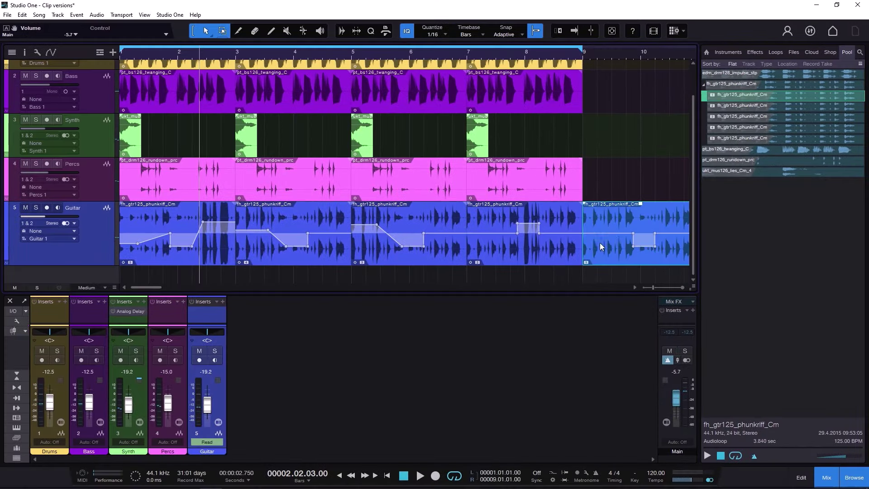